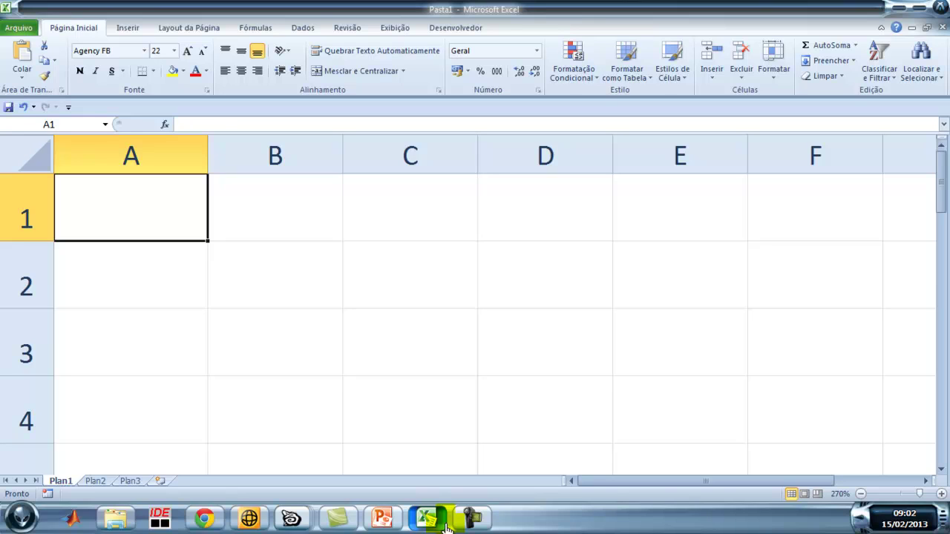
# Label cell A1 "VP" and enter 10000 in B1 with the accounting (Contábil) number format.
pyautogui.write('VP')
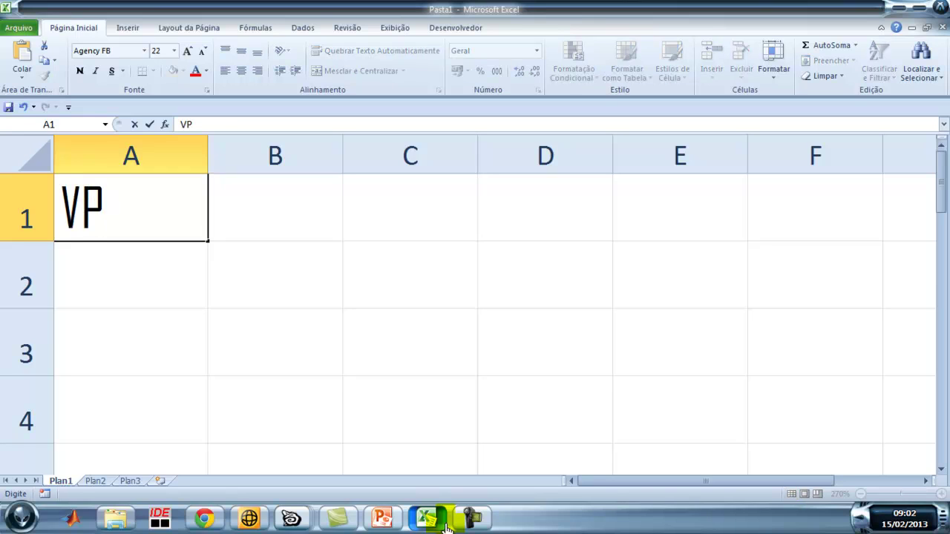
pyautogui.press('Tab')
pyautogui.moveTo(254, 193); pyautogui.dragTo(248, 398)
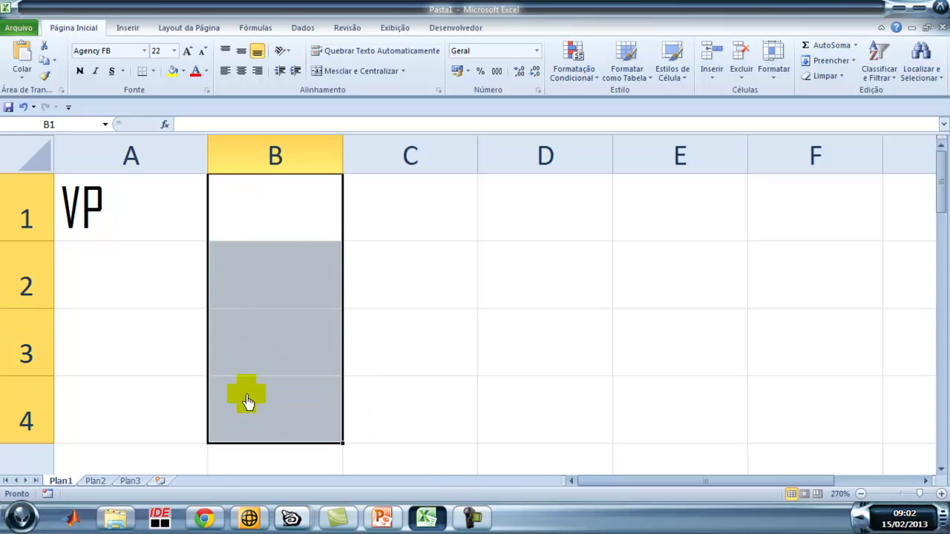
pyautogui.click(298, 189)
pyautogui.click(456, 71)
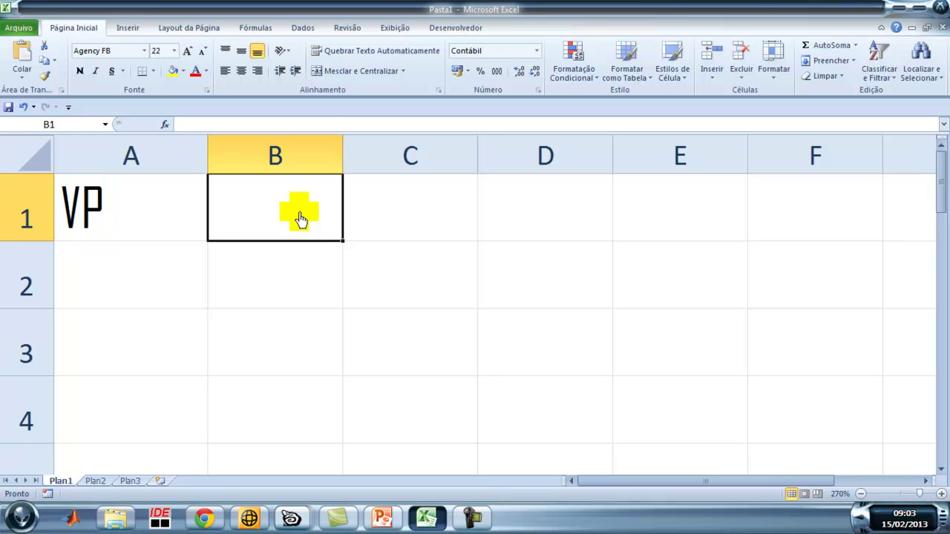
pyautogui.write('10000')
pyautogui.press('Return')
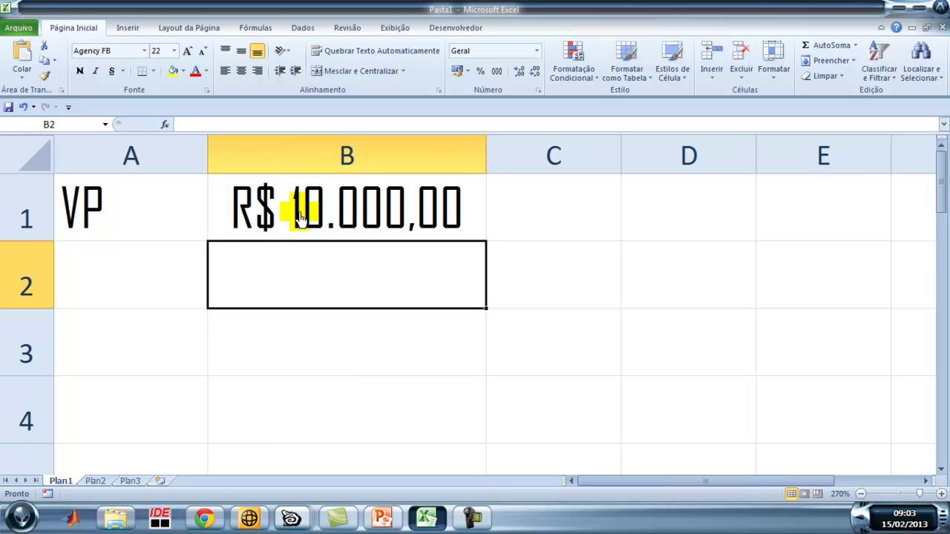
# Label cell A2 "i" and enter the rate 4% in B2.
pyautogui.click(187, 298)
pyautogui.write('i')
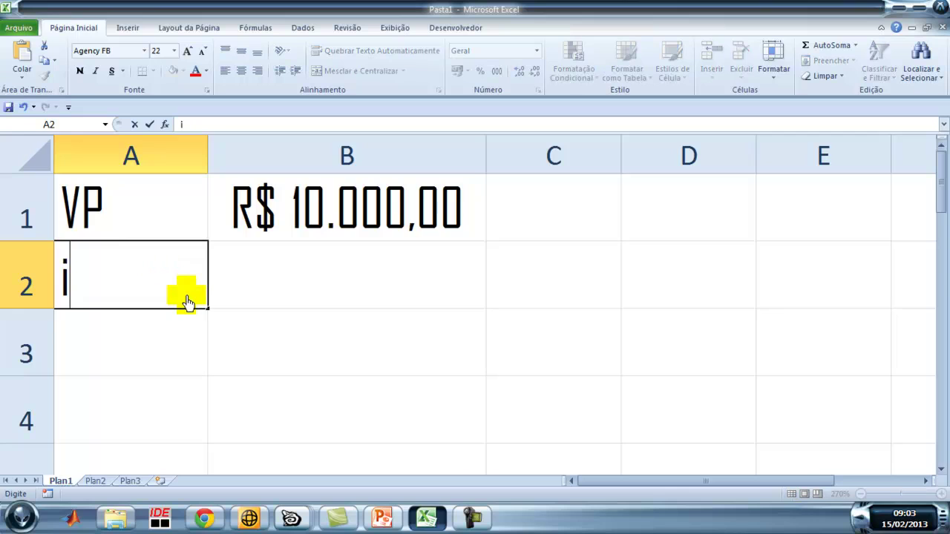
pyautogui.press('Tab')
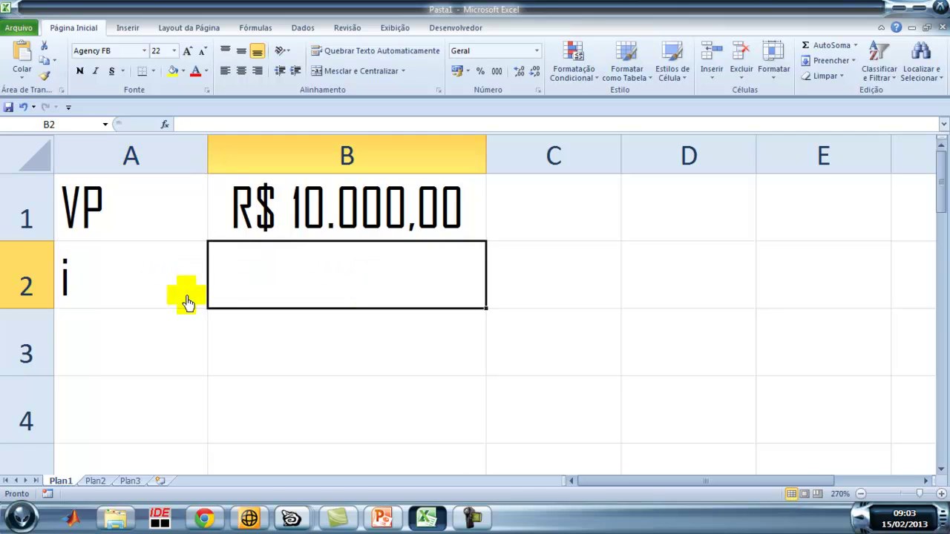
pyautogui.write('4%')
pyautogui.press('Return')
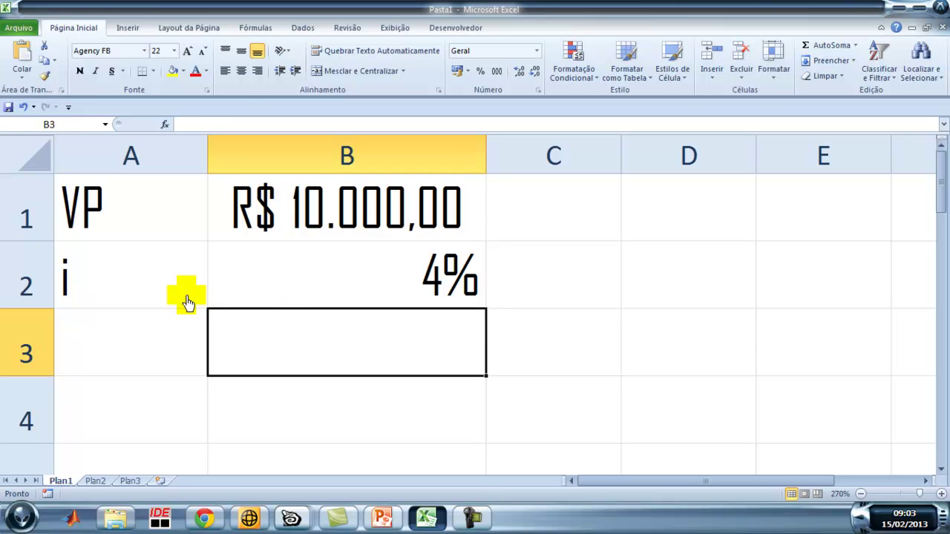
# Label cell A3 "n" and enter 50 periods in B3.
pyautogui.press('Left')
pyautogui.write('n')
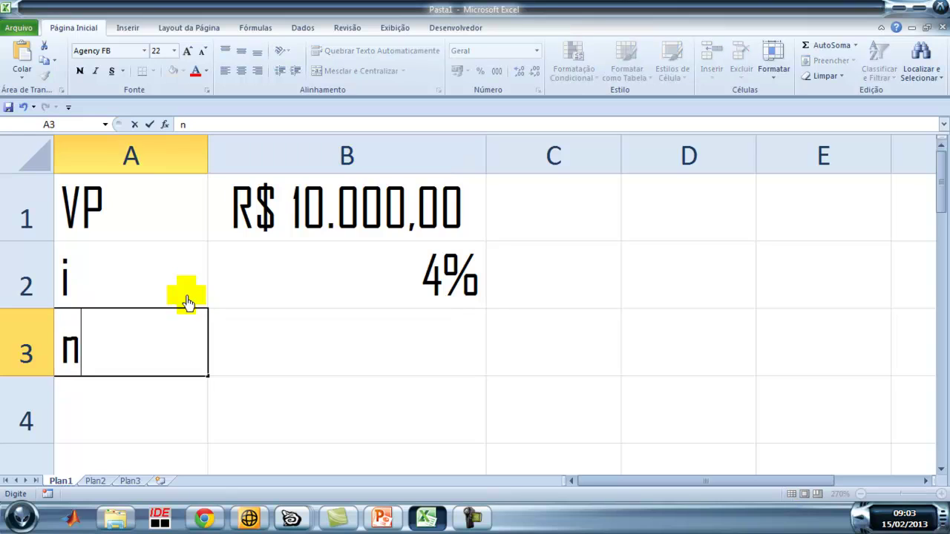
pyautogui.press('Tab')
pyautogui.write('50')
pyautogui.press('Return')
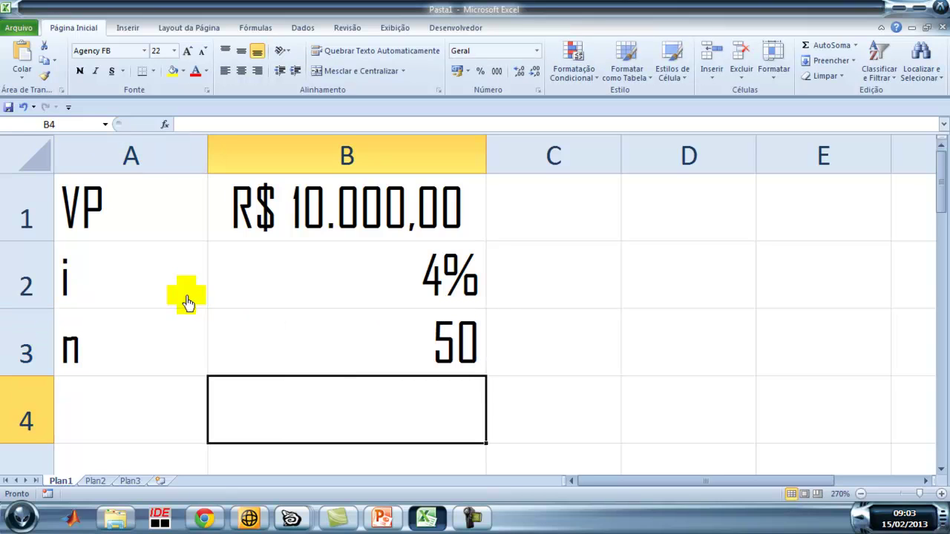
# Enter the label "FV ?" in cell A4.
pyautogui.press('Left')
pyautogui.write('FV')
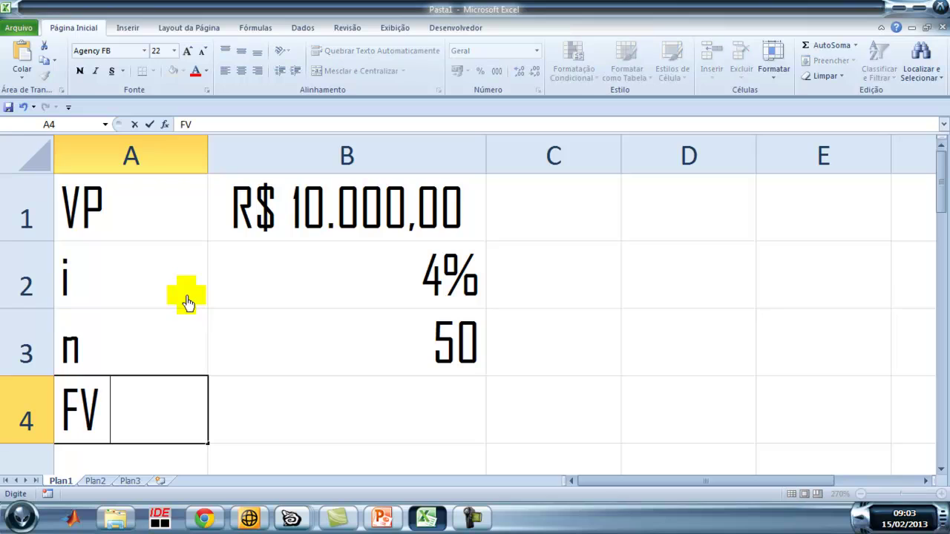
pyautogui.write(' ?')
pyautogui.press('Right')
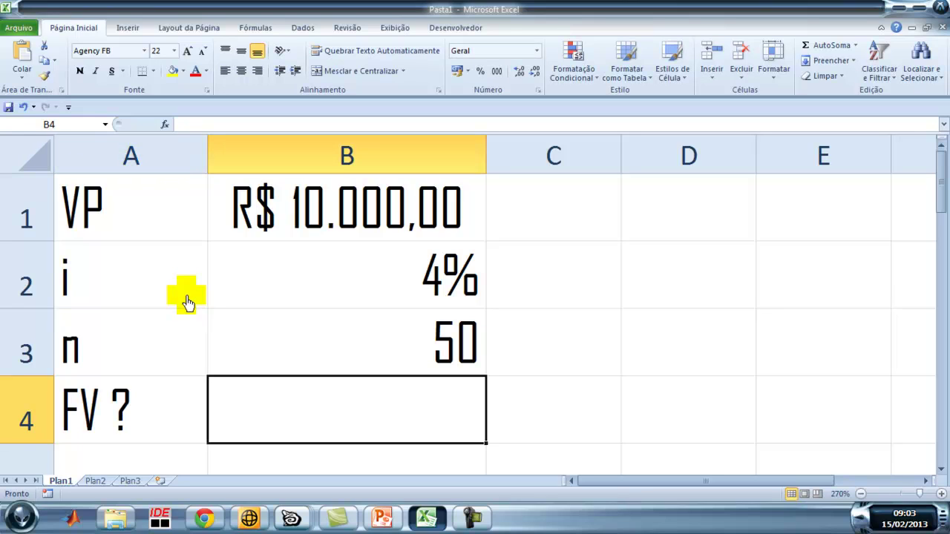
# Label cell A4 as "VF?".
pyautogui.press('Left')
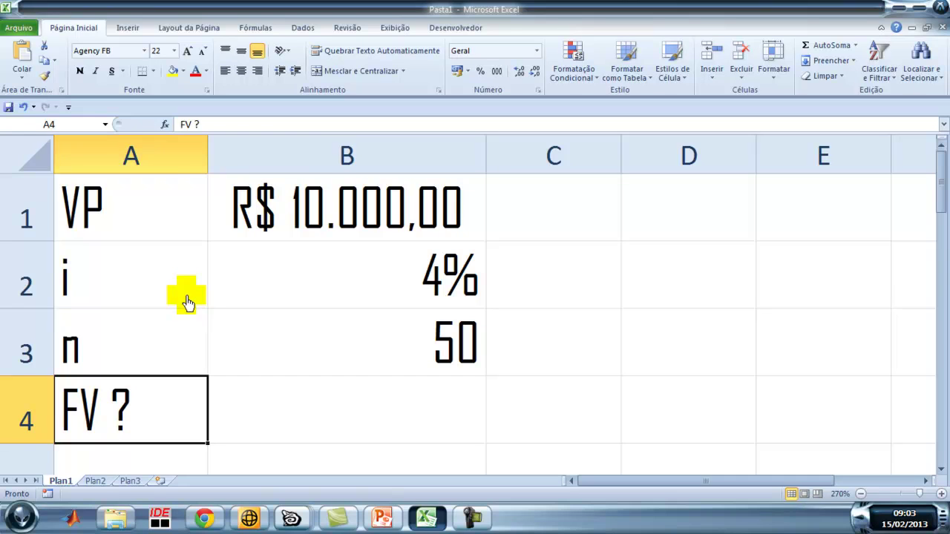
pyautogui.write('v')
pyautogui.press('BackSpace')
pyautogui.press('capslock')
pyautogui.write('VF')
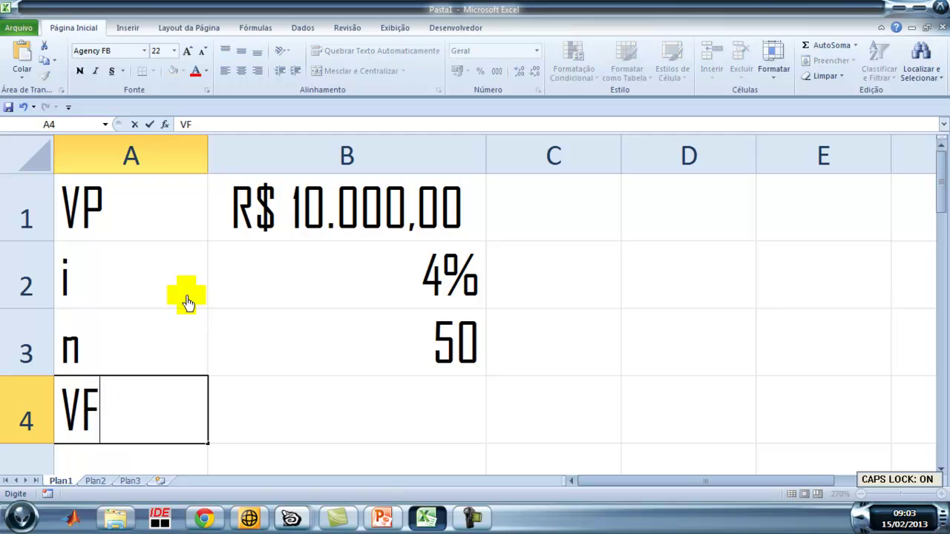
pyautogui.write('?')
pyautogui.press('Right')
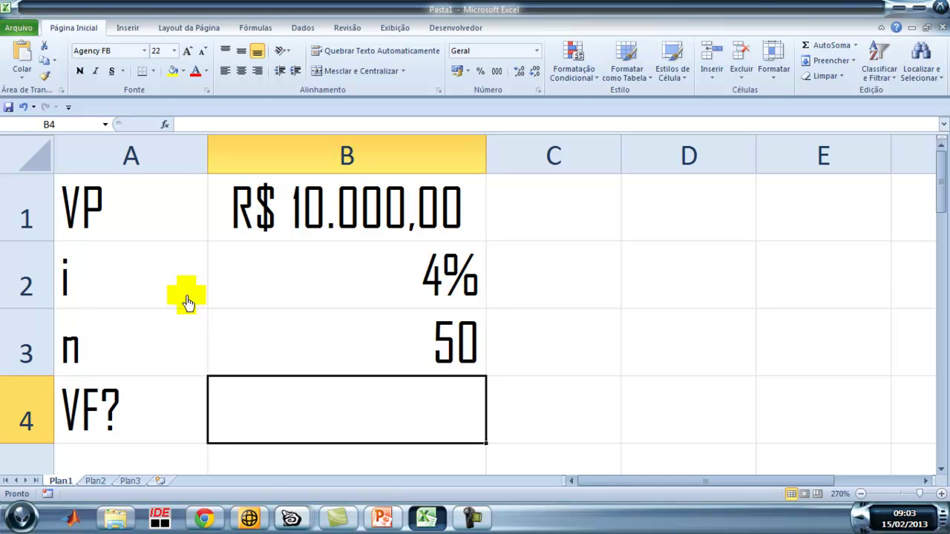
# Start a future value formula in cell B4 with the VF function.
pyautogui.write('=')
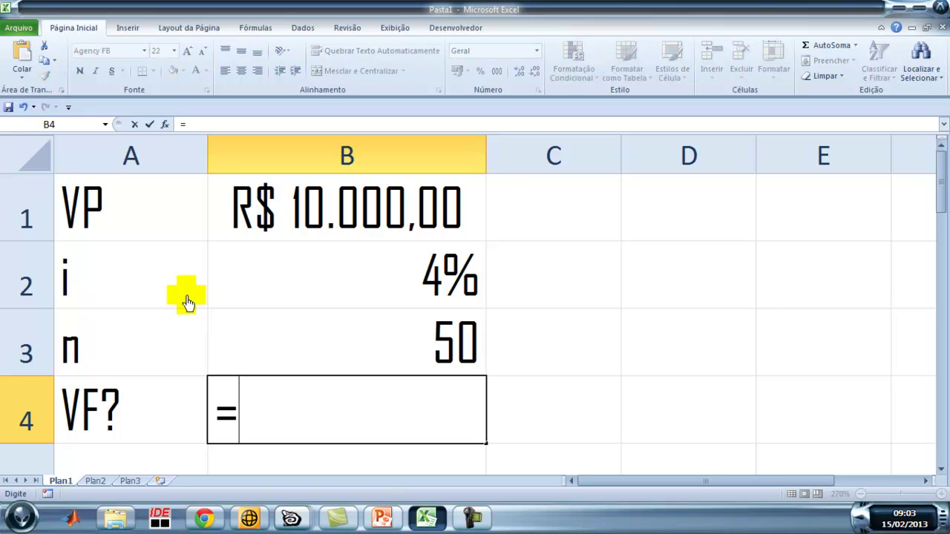
pyautogui.write('VF(')
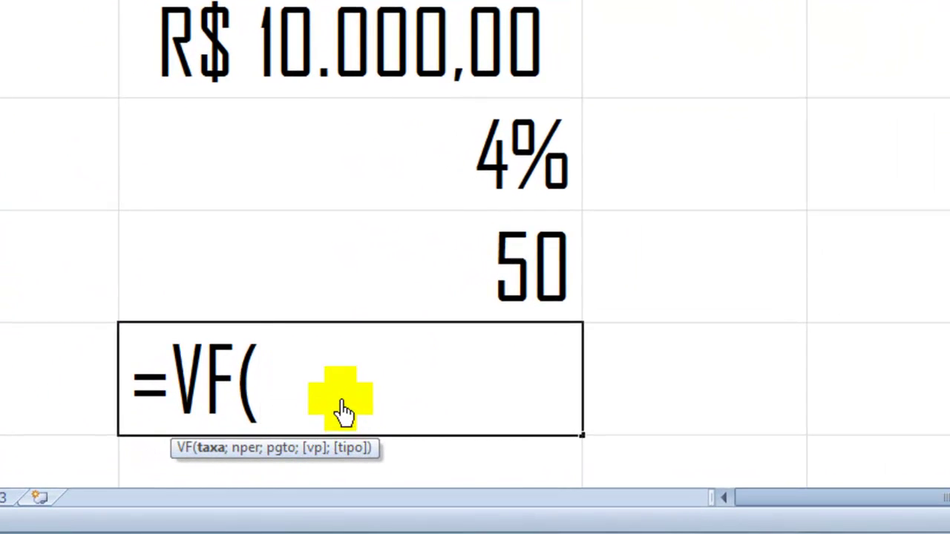
# Try the rate argument of the VF formula as a reference to B2, as 4% and as 0,04, removing each.
pyautogui.click(454, 171)
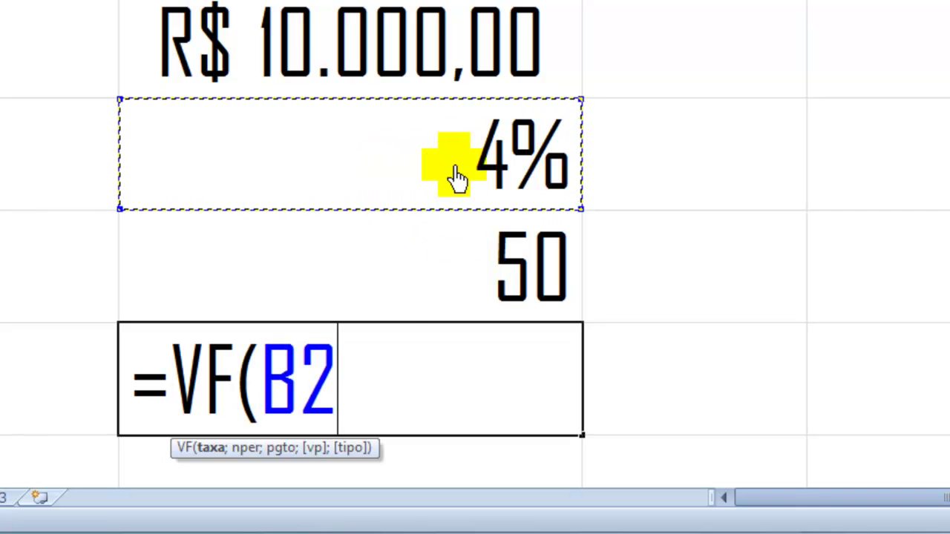
pyautogui.press('BackSpace')
pyautogui.press('BackSpace')
pyautogui.write('4%')
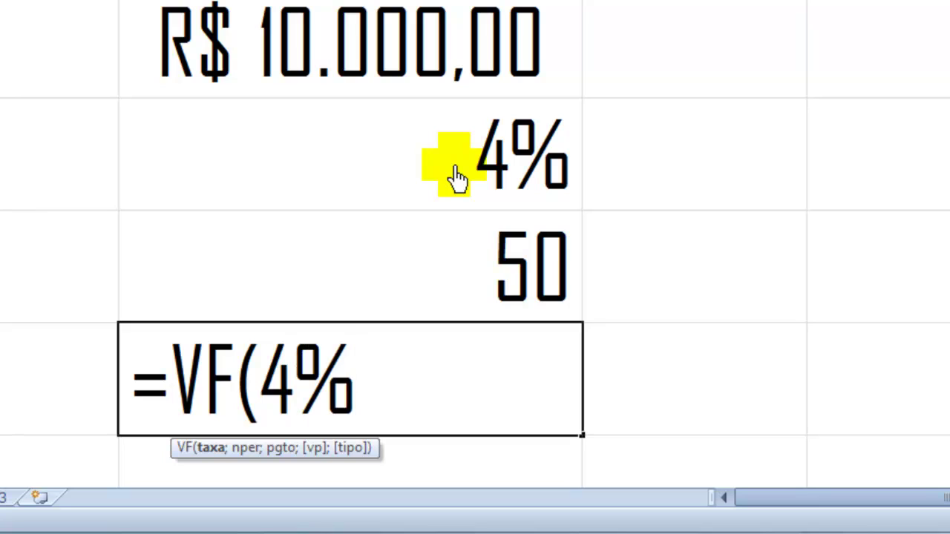
pyautogui.press('BackSpace')
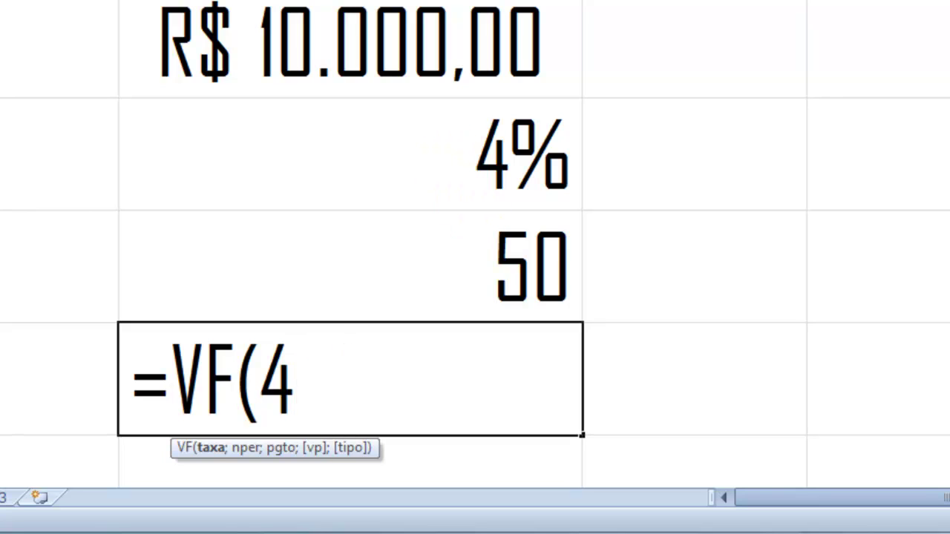
pyautogui.press('BackSpace')
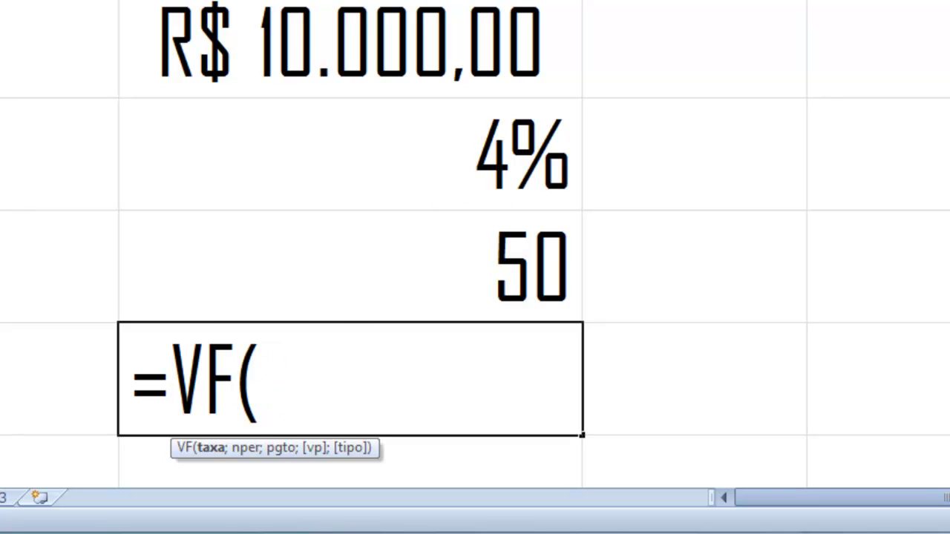
pyautogui.write('0,04')
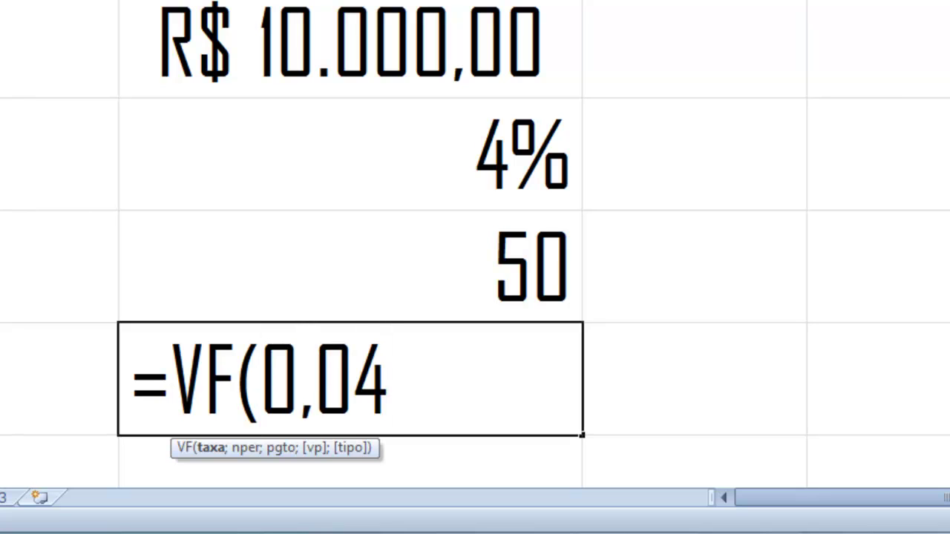
pyautogui.press('BackSpace')
pyautogui.press('BackSpace')
pyautogui.press('BackSpace')
pyautogui.press('BackSpace')
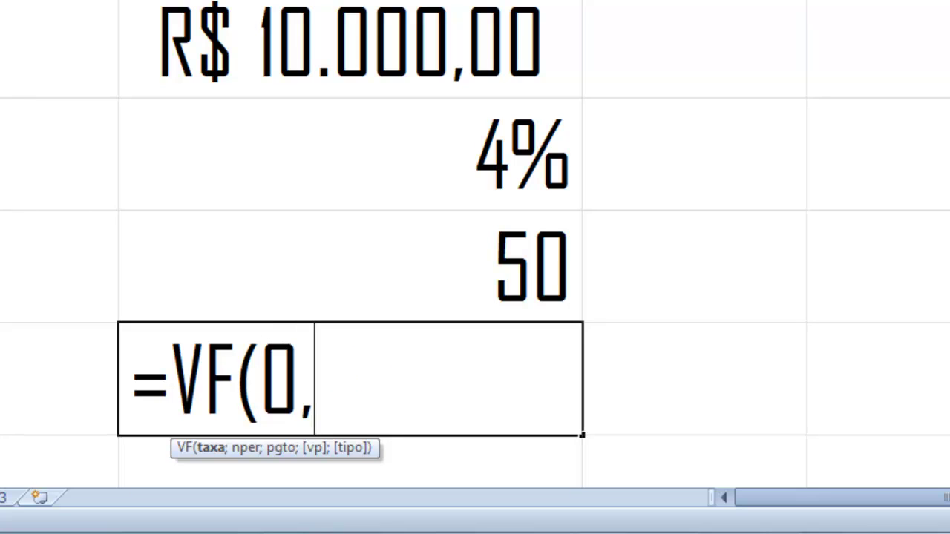
# Complete the B4 formula as =VF(B2;B3;0;-B1), using cell references for rate, periods and present value, and select the result.
pyautogui.click(503, 155)
pyautogui.write(';')
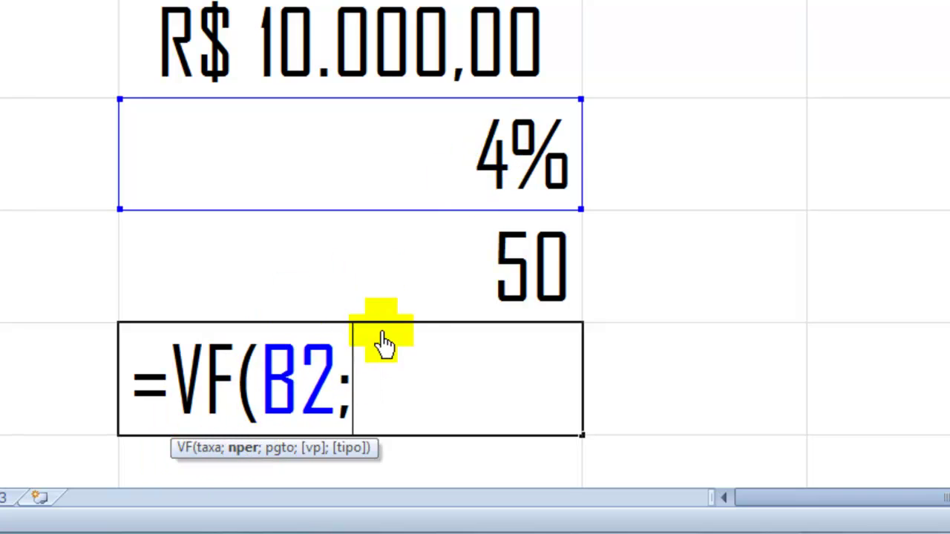
pyautogui.click(418, 297)
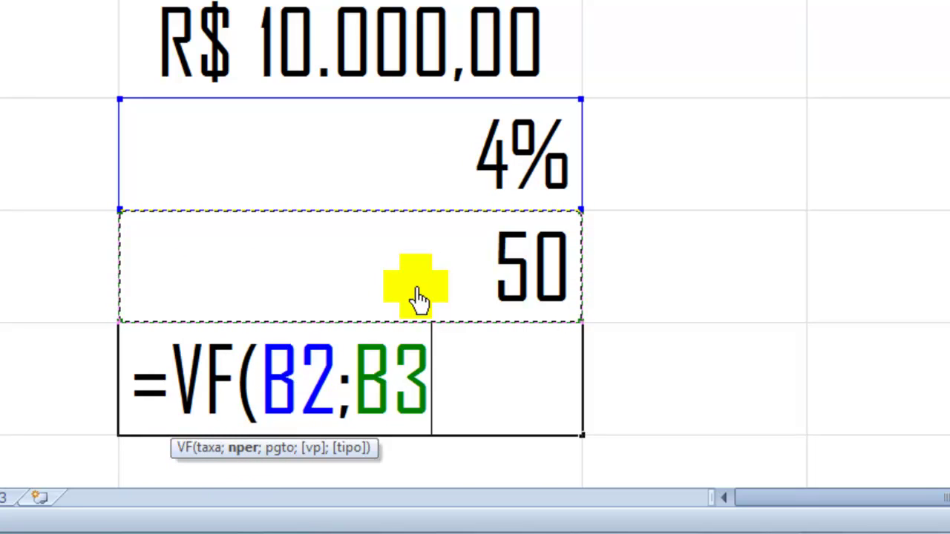
pyautogui.write(';')
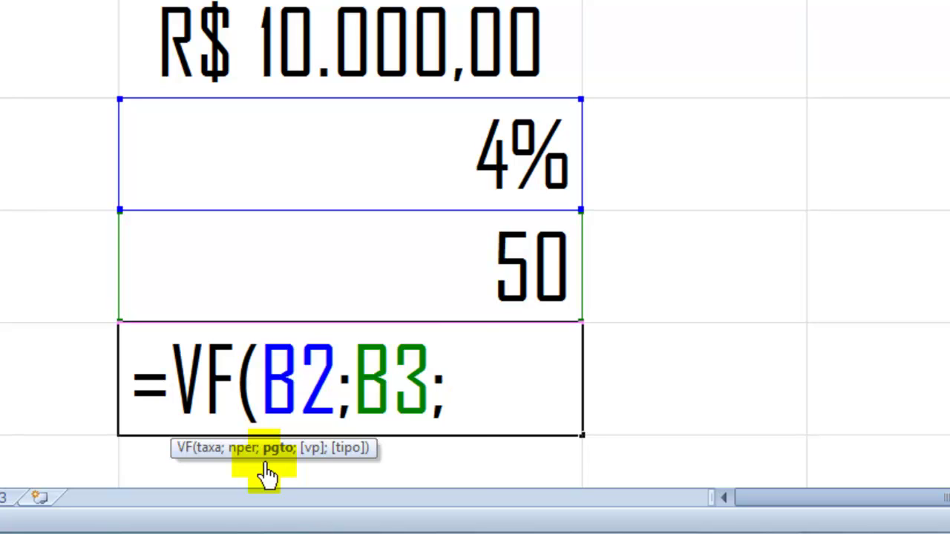
pyautogui.write('0;')
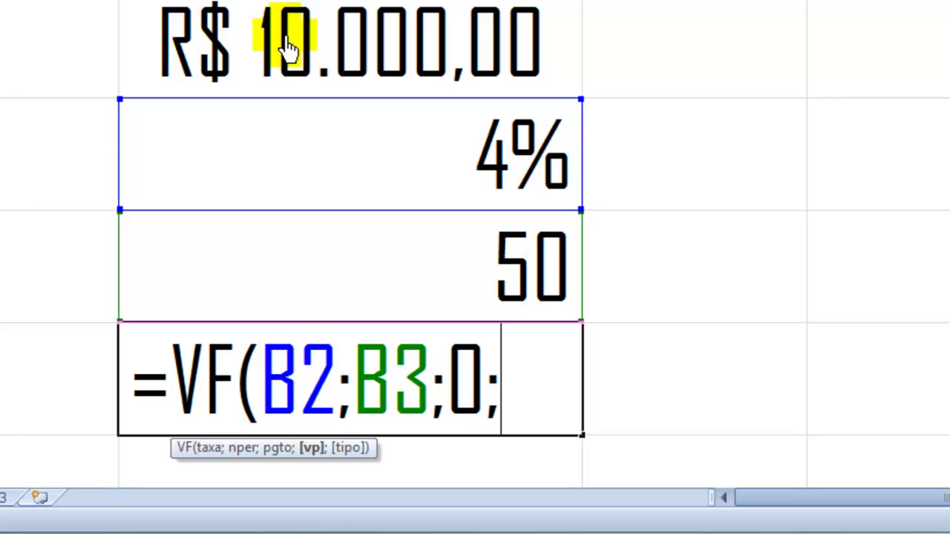
pyautogui.write('-')
pyautogui.click(354, 46)
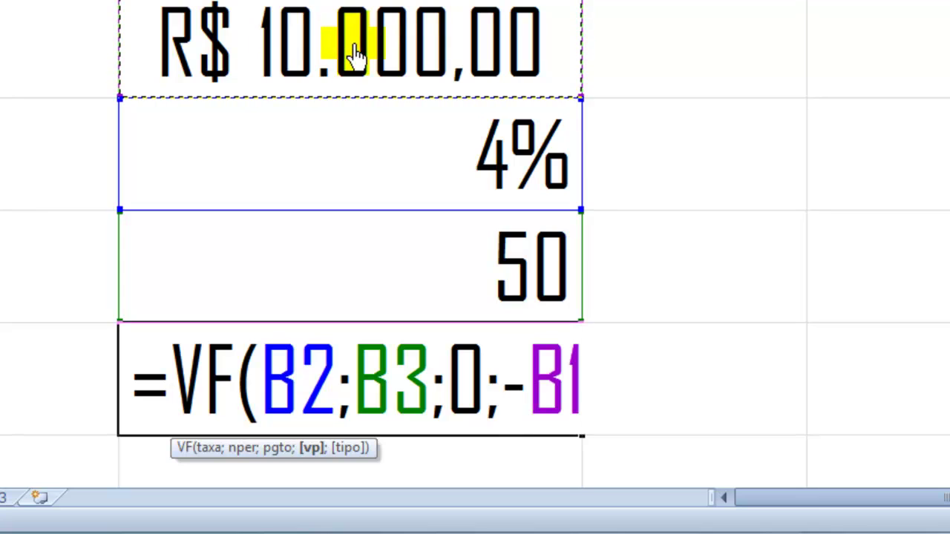
pyautogui.write(')')
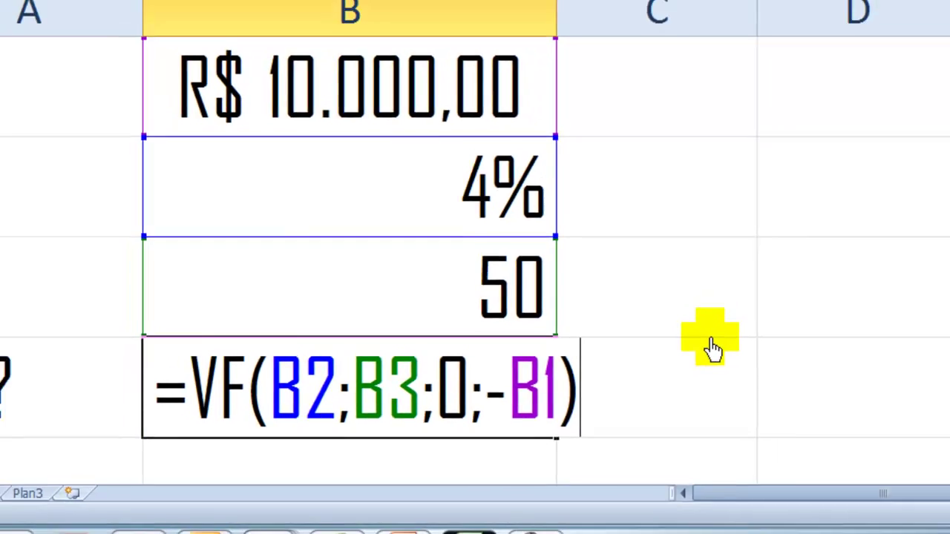
pyautogui.press('Return')
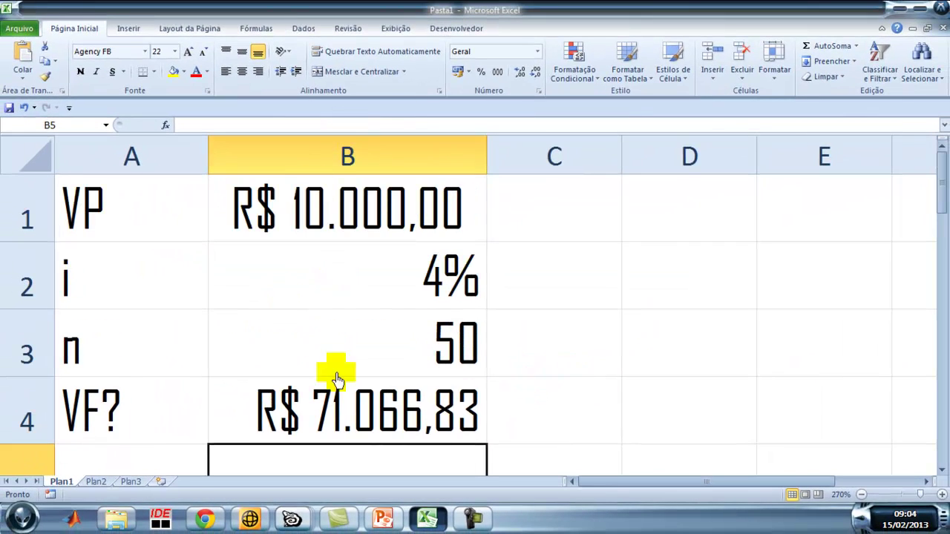
pyautogui.click(304, 405)
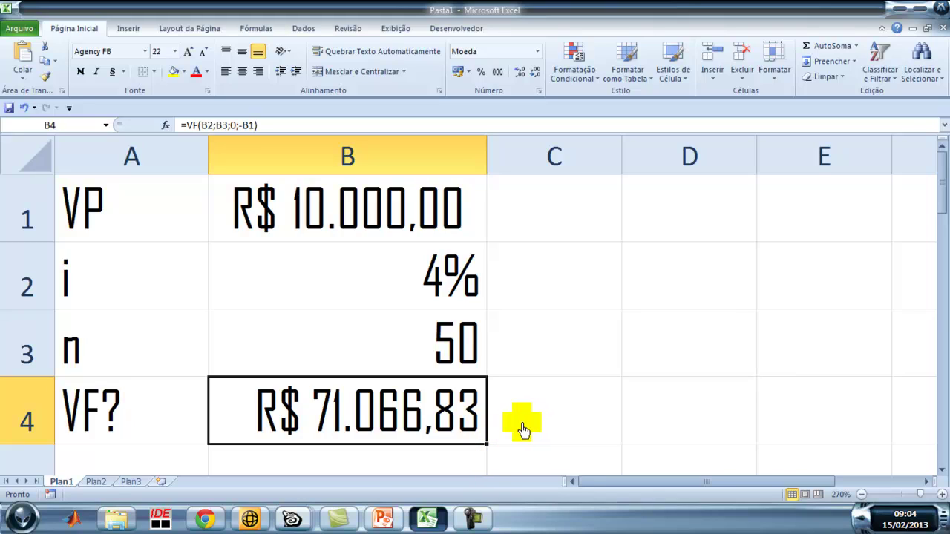
# Change the label in cell A4 to "VF".
pyautogui.click(162, 405)
pyautogui.write('vf')
pyautogui.press('BackSpace')
pyautogui.press('BackSpace')
pyautogui.write('VF')
pyautogui.press('Up')
# Append a question mark to the label in cell A1 so it reads "VP ?".
pyautogui.press('Up')
pyautogui.press('Up')
pyautogui.press('Right')
pyautogui.press('Left')
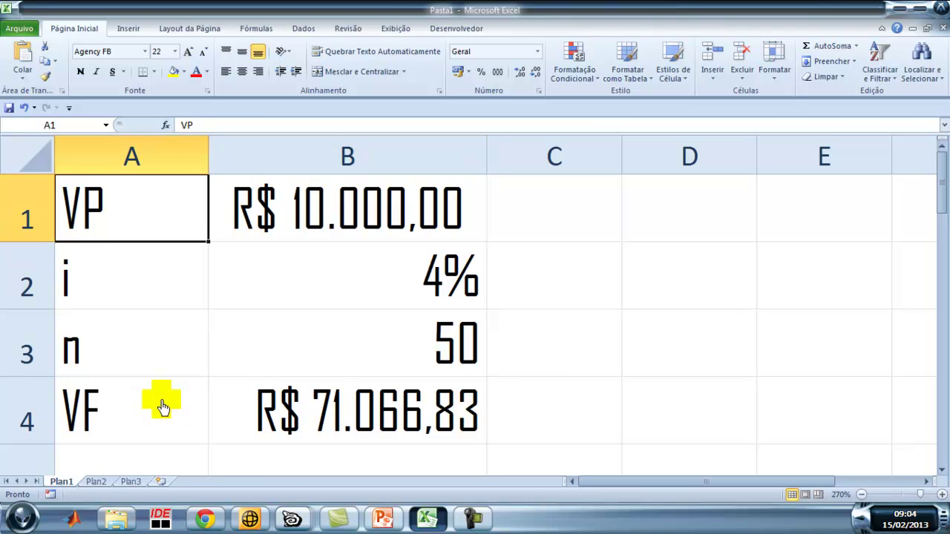
pyautogui.press('F2')
pyautogui.write('?')
pyautogui.press('Return')
# Clear the label in cell A1 and undo the deletion.
pyautogui.press('Up')
pyautogui.press('Right')
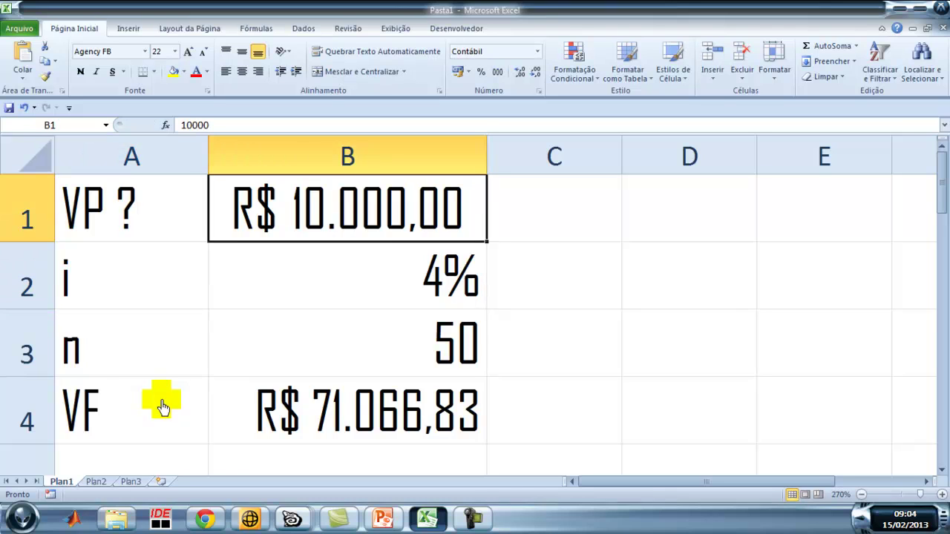
pyautogui.press('Left')
pyautogui.press('Delete')
pyautogui.hotkey('ctrl', 'z')
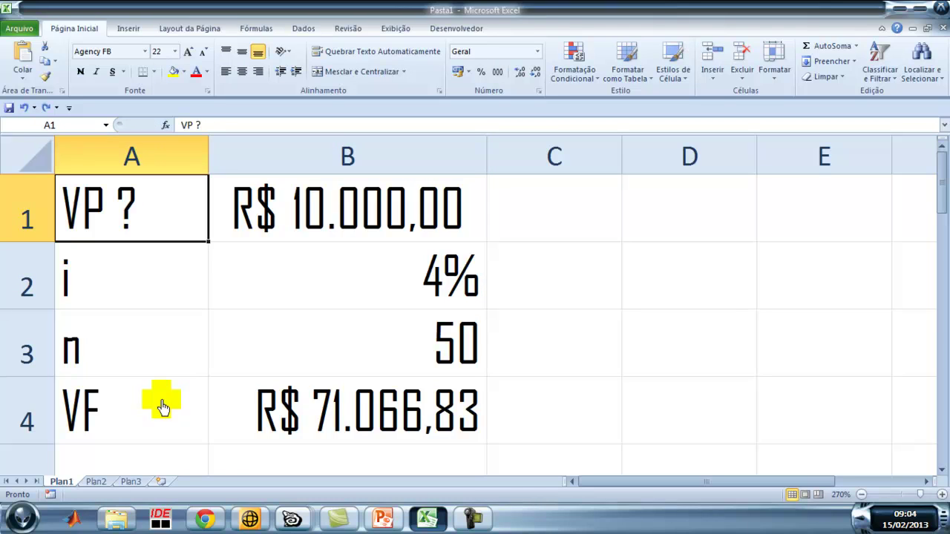
# Clear the present value in cell B1 and undo the deletion.
pyautogui.press('Right')
pyautogui.press('Delete')
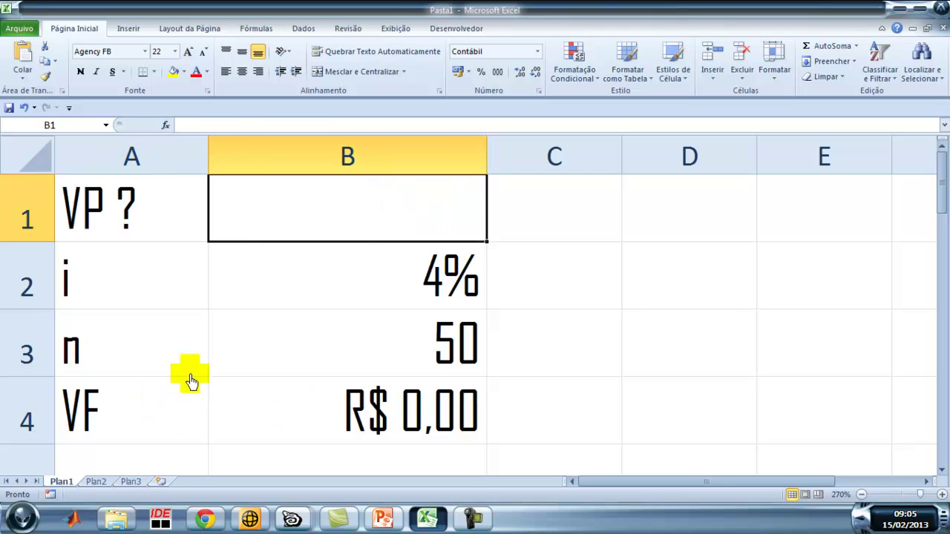
pyautogui.click(337, 414)
pyautogui.hotkey('ctrl', 'z')
pyautogui.click(561, 416)
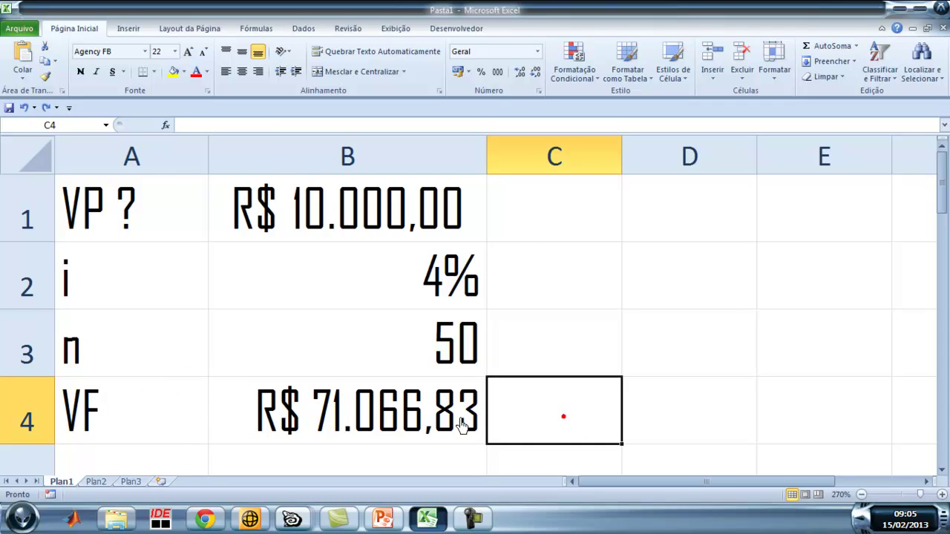
# Set the future value in cell B4 to 71.000.
pyautogui.click(398, 438)
pyautogui.write('71.000')
pyautogui.press('Return')
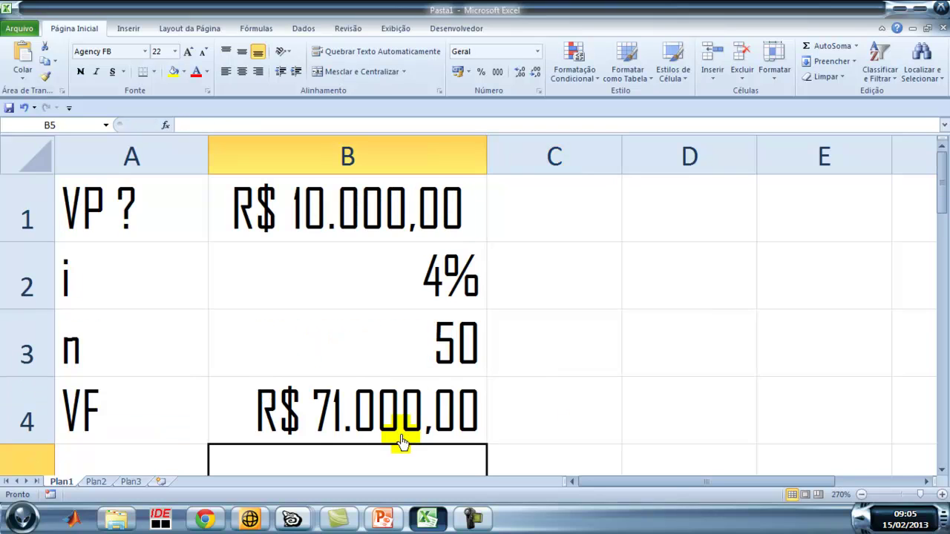
# Clear the present value in cell B1.
pyautogui.click(329, 248)
pyautogui.click(328, 224)
pyautogui.press('Delete')
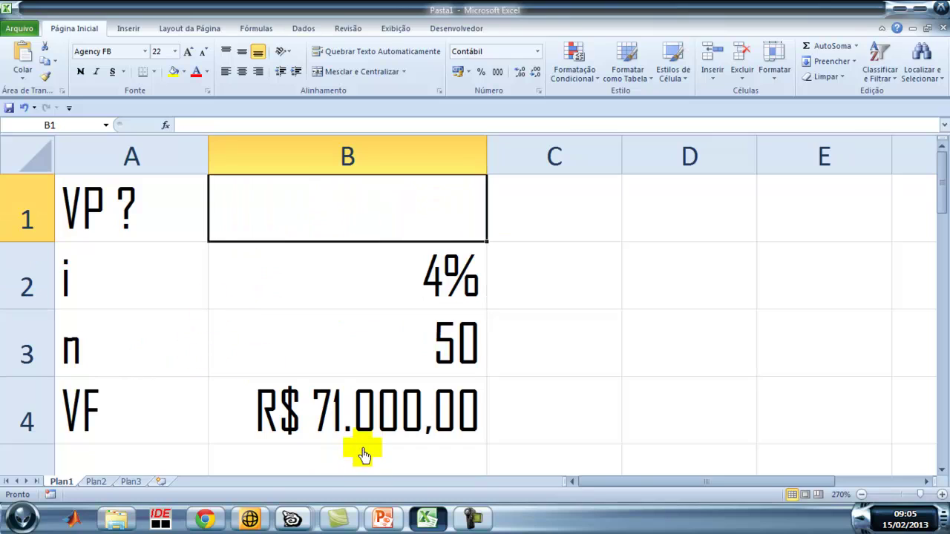
# Enter the present value formula =VP(B2;B3;0;-B4) in cell B1.
pyautogui.click(308, 409)
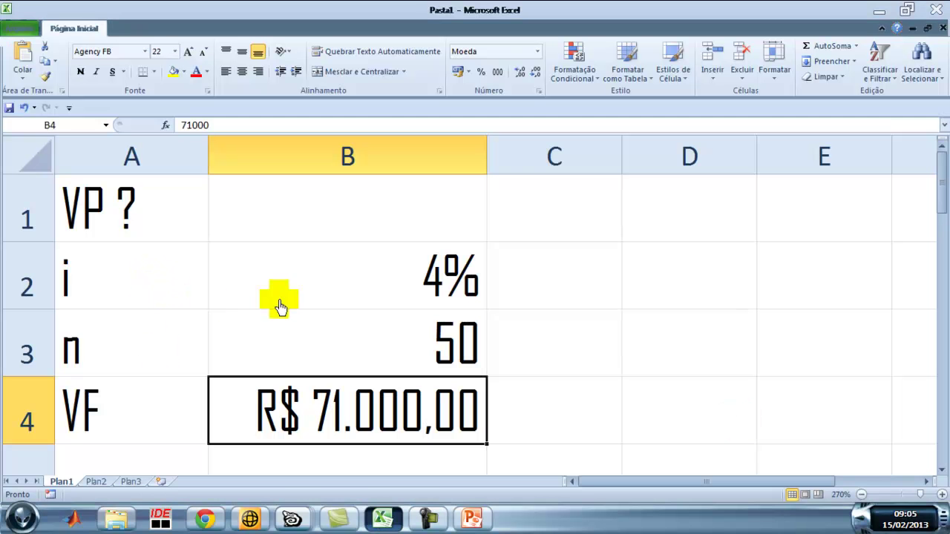
pyautogui.click(307, 225)
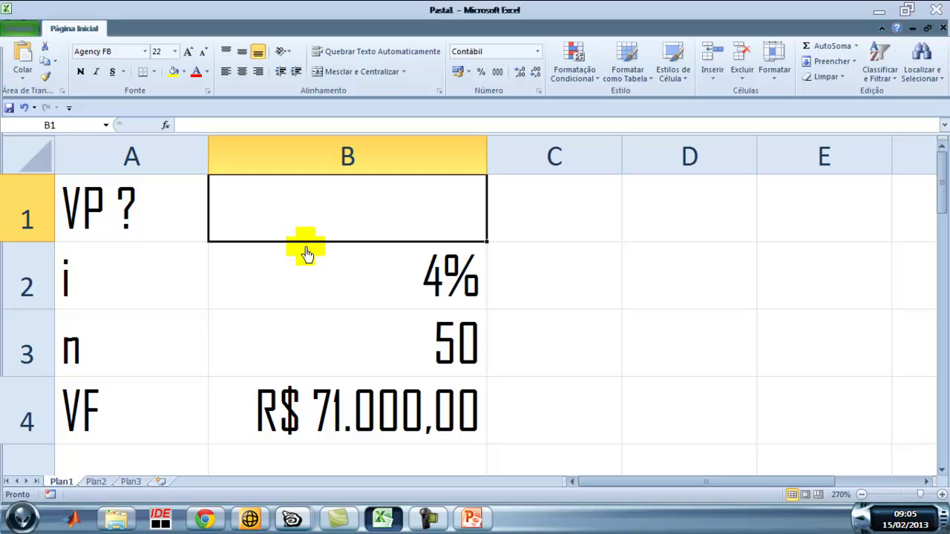
pyautogui.write('=')
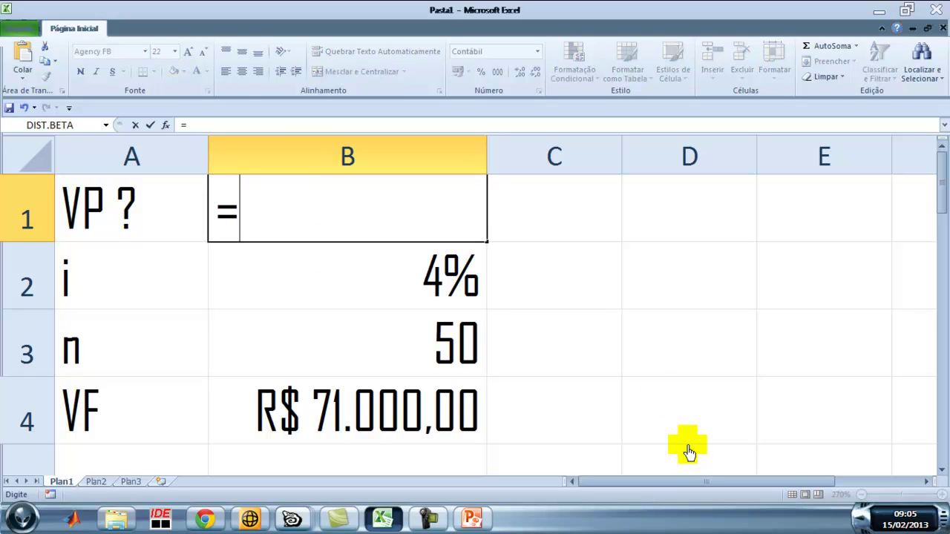
pyautogui.write('VP(')
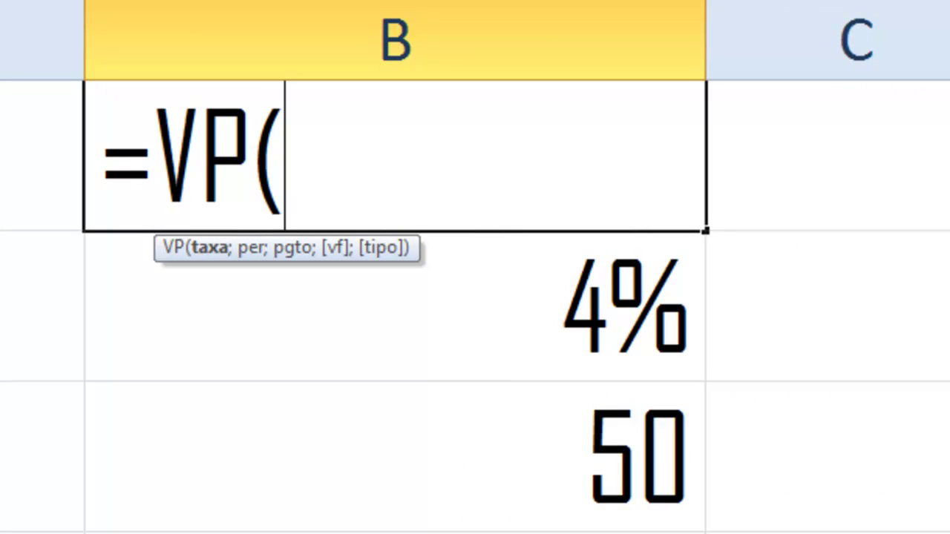
pyautogui.click(542, 316)
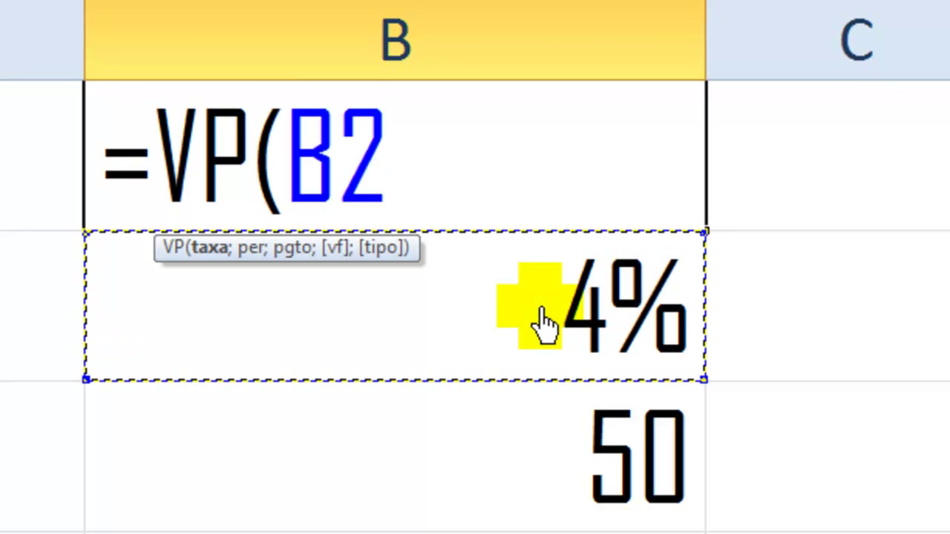
pyautogui.write(';')
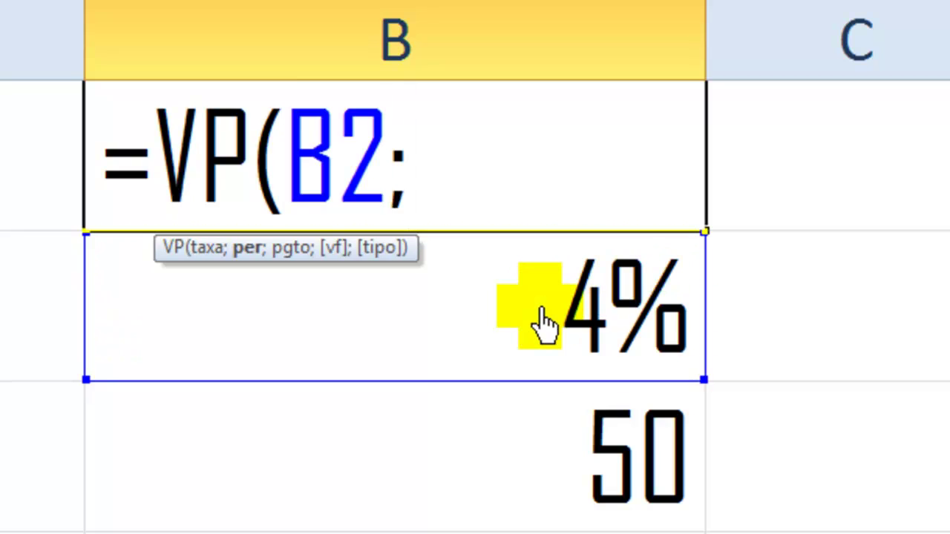
pyautogui.click(568, 445)
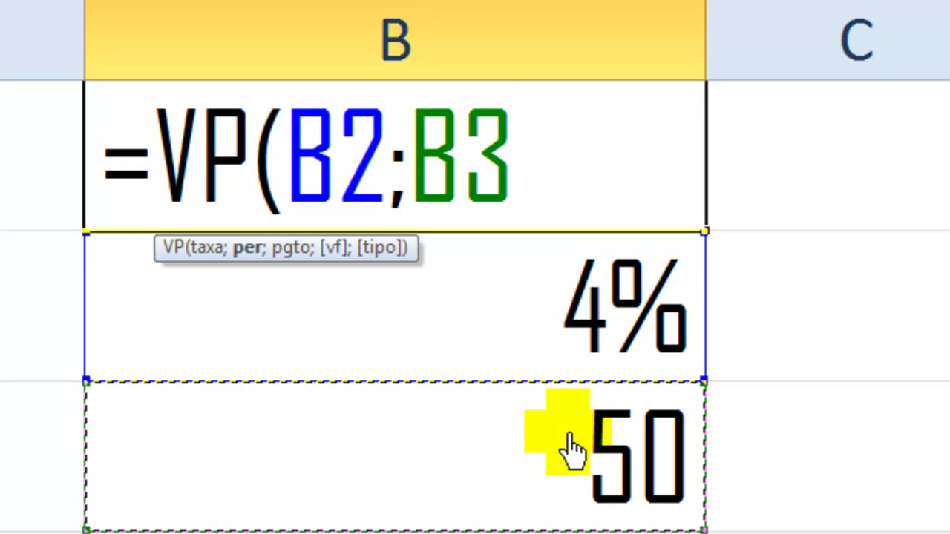
pyautogui.write(';')
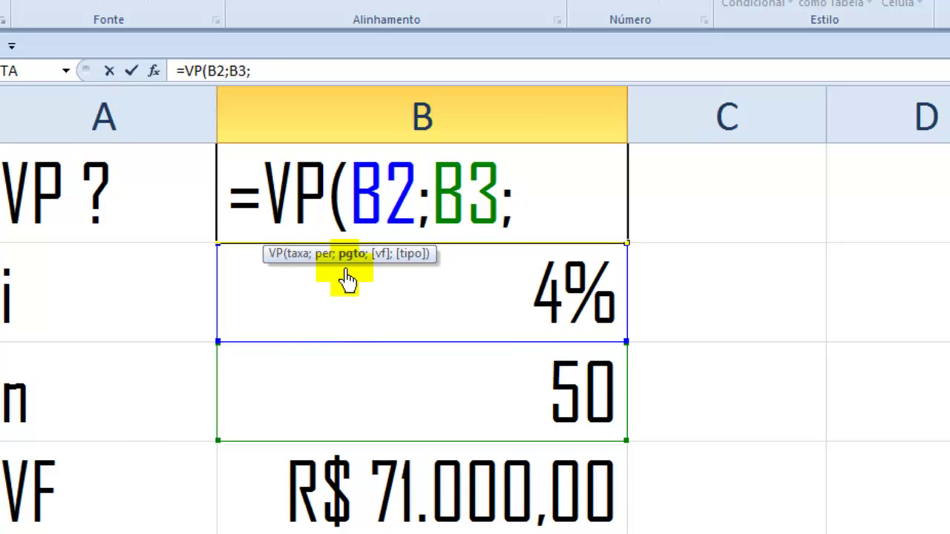
pyautogui.write('0')
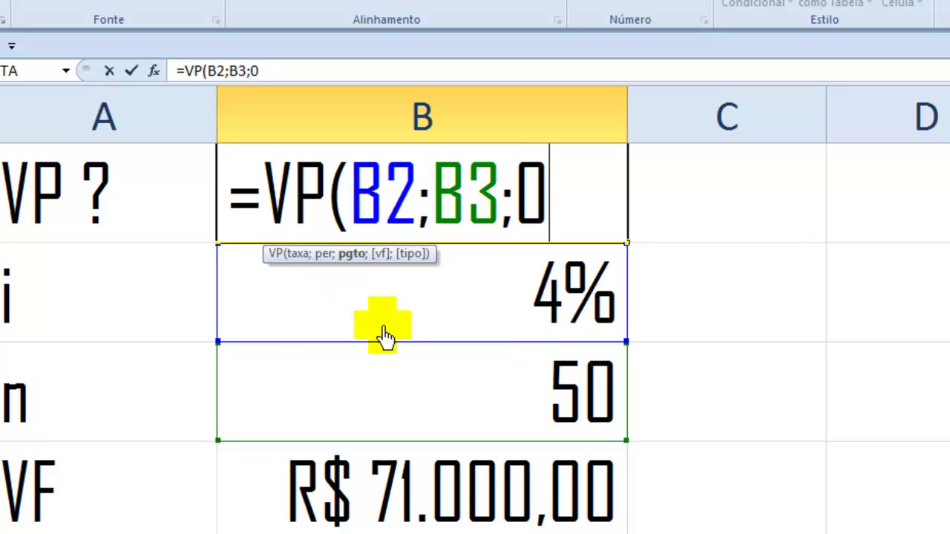
pyautogui.write(';')
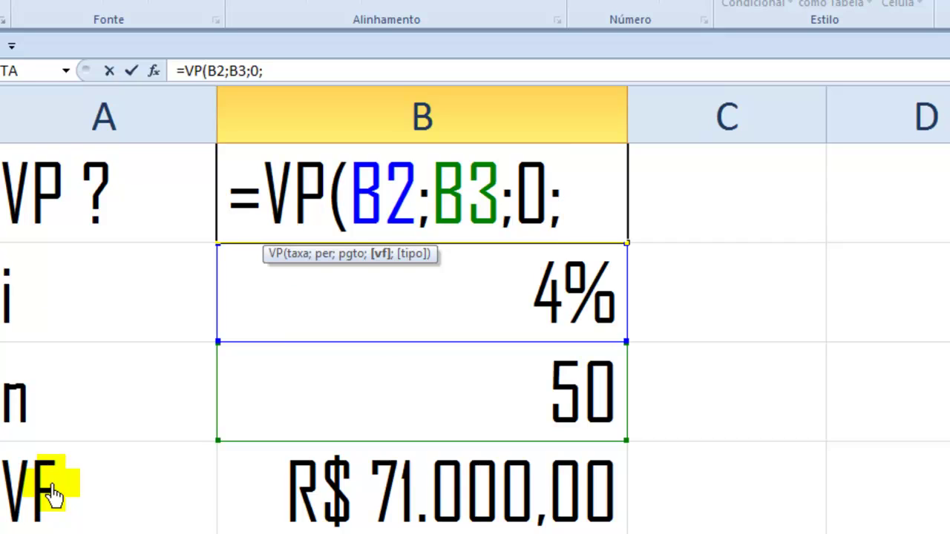
pyautogui.write('-')
pyautogui.click(357, 516)
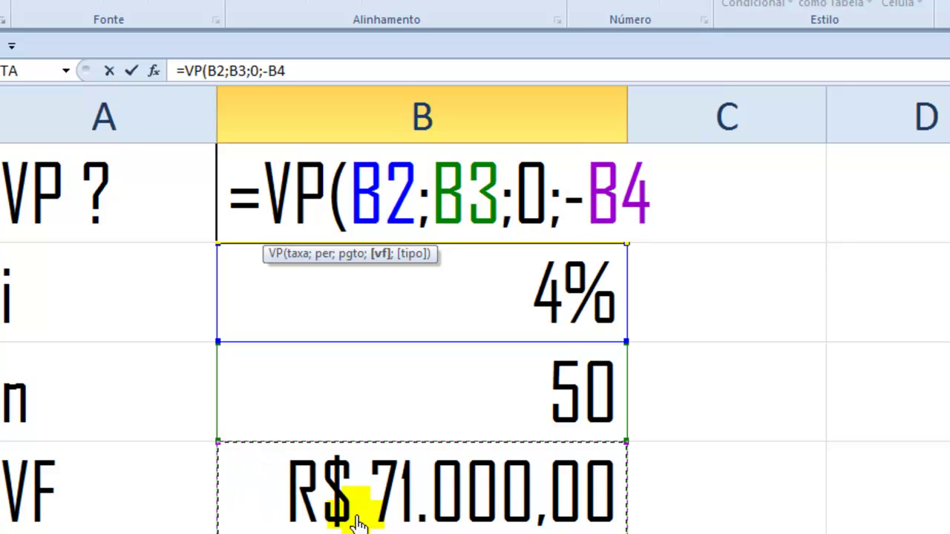
pyautogui.write(')')
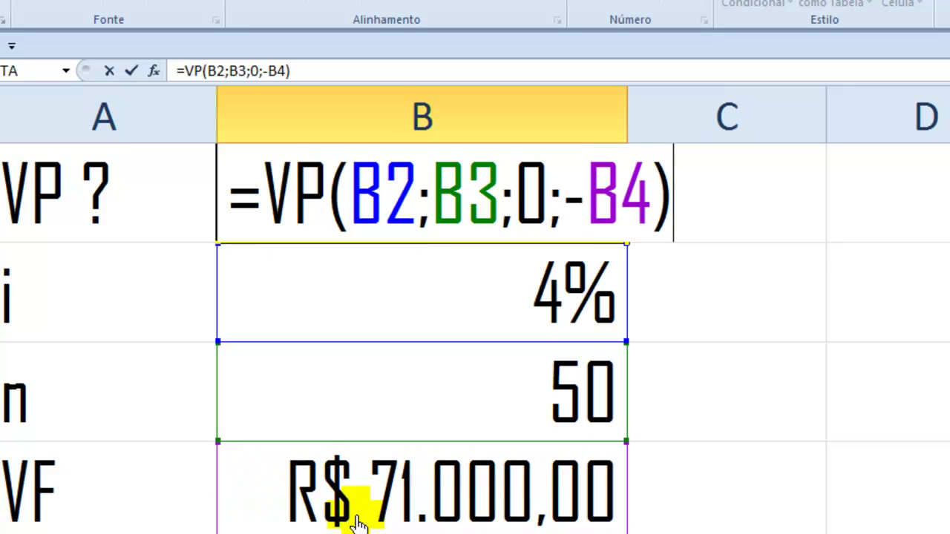
pyautogui.press('Return')
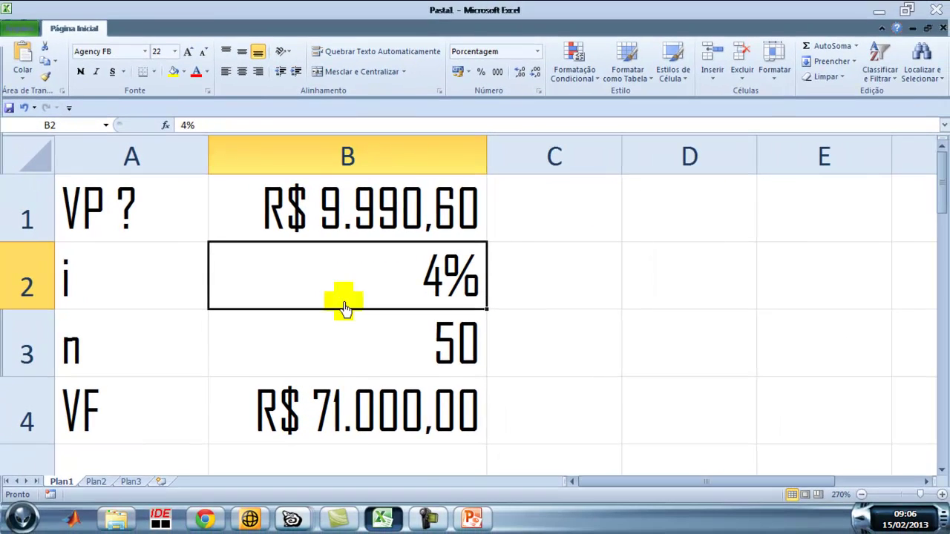
pyautogui.click(483, 184)
pyautogui.click(389, 204)
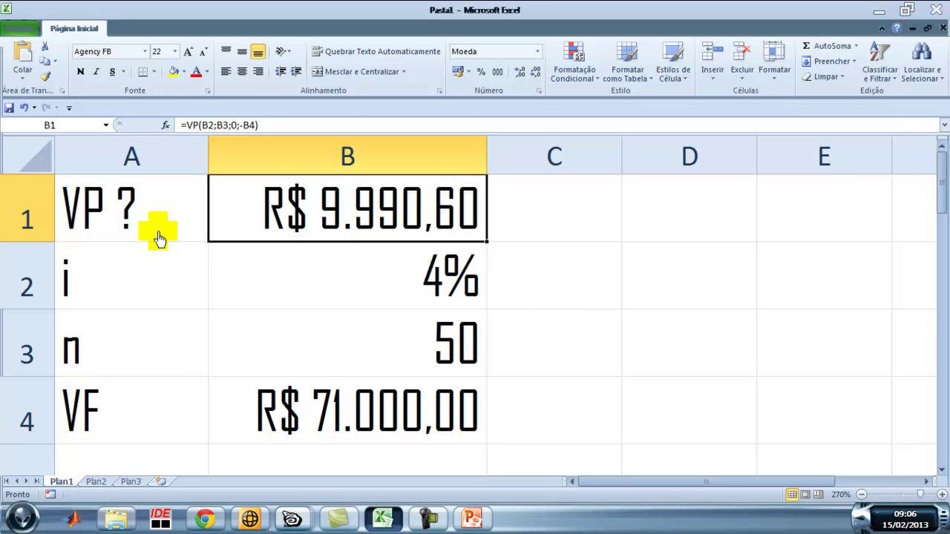
pyautogui.click(316, 405)
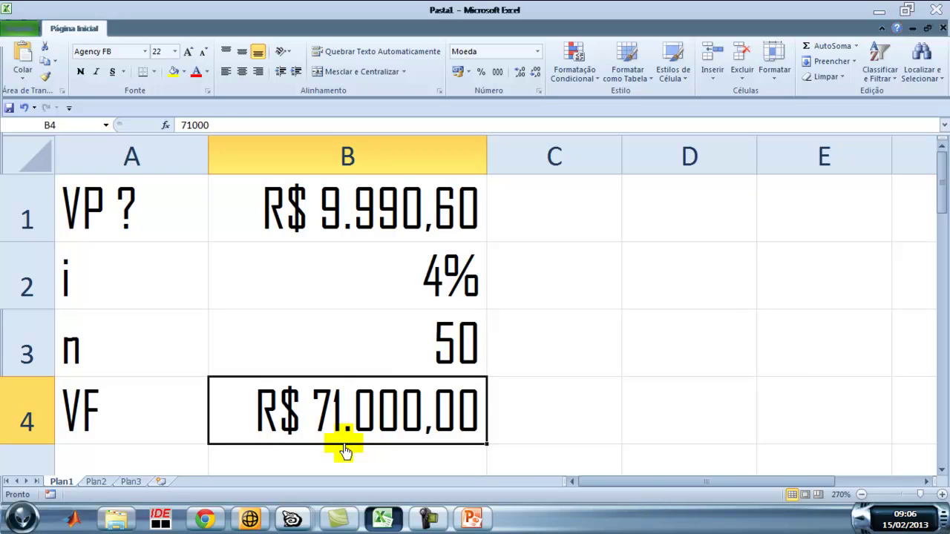
# Clear the interest rate in cell B2 and change the label in cell A1 to "VP".
pyautogui.click(430, 291)
pyautogui.press('Delete')
pyautogui.press('Up')
pyautogui.press('Left')
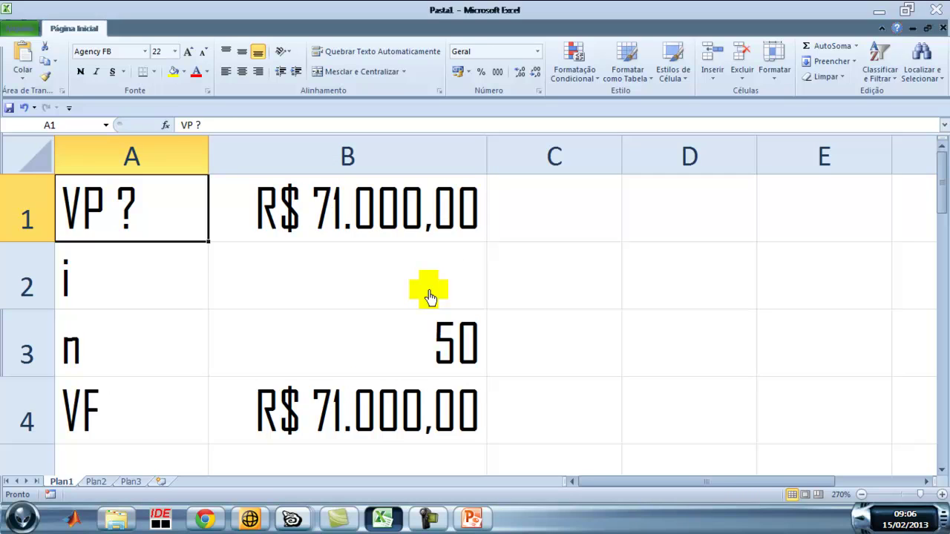
pyautogui.write('vp')
pyautogui.press('BackSpace')
pyautogui.press('BackSpace')
pyautogui.write('VP')
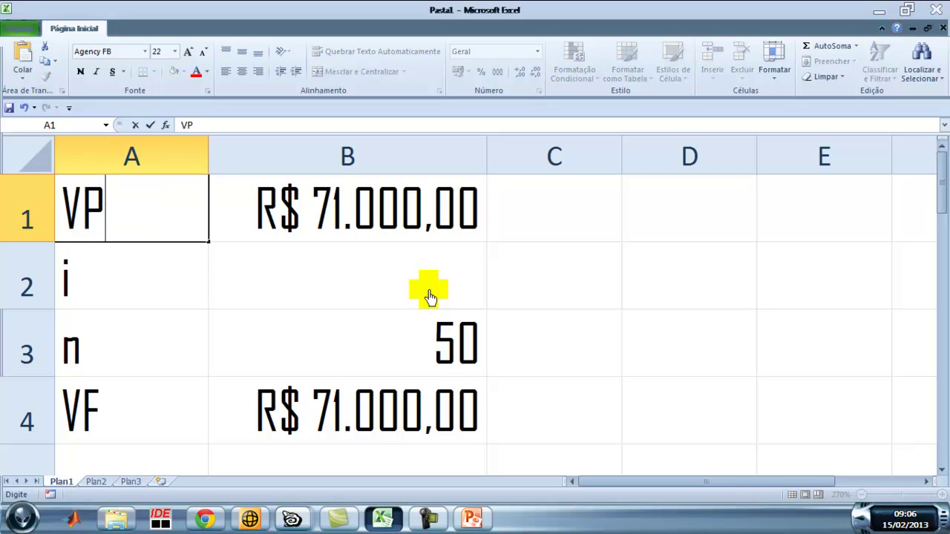
pyautogui.press('Return')
# Append a question mark to the label in cell A2 so it reads "i?".
pyautogui.press('F2')
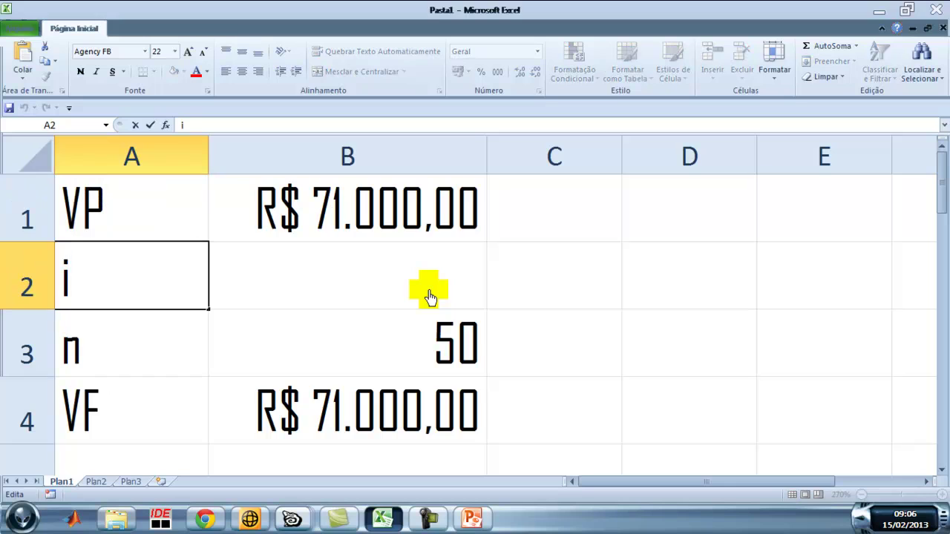
pyautogui.write('?')
pyautogui.press('Return')
# Replace the formula in cell B1 with a present value of 20000.
pyautogui.press('Right')
pyautogui.press('Up')
pyautogui.press('Up')
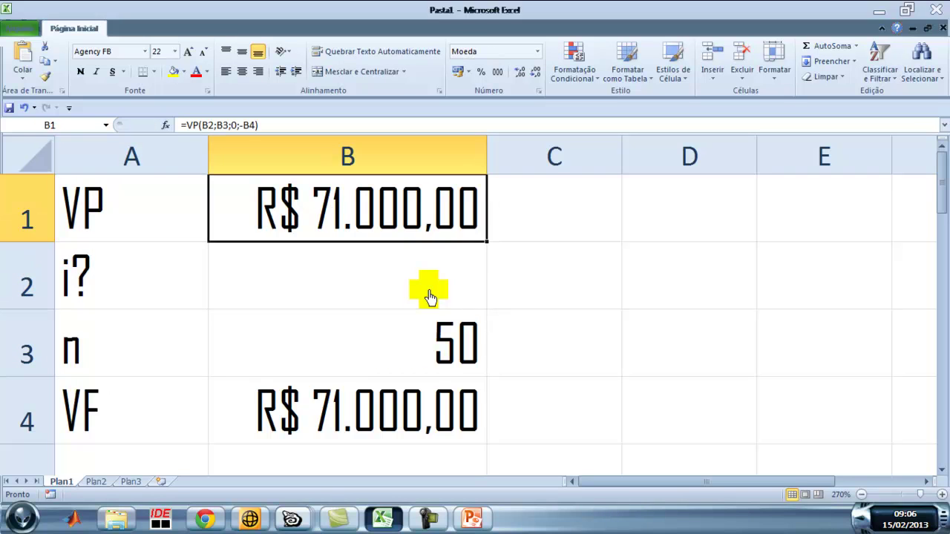
pyautogui.write('20000')
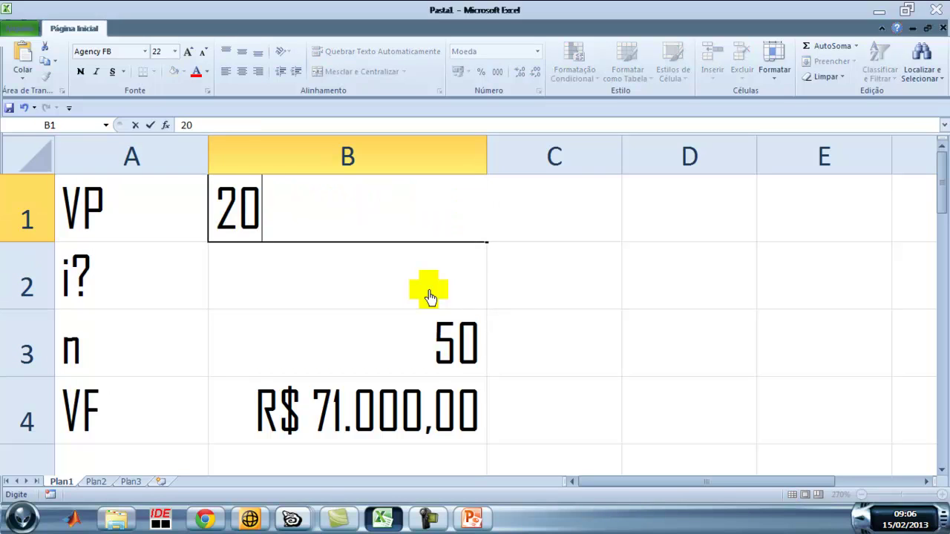
pyautogui.press('Return')
pyautogui.press('Down')
pyautogui.press('Down')
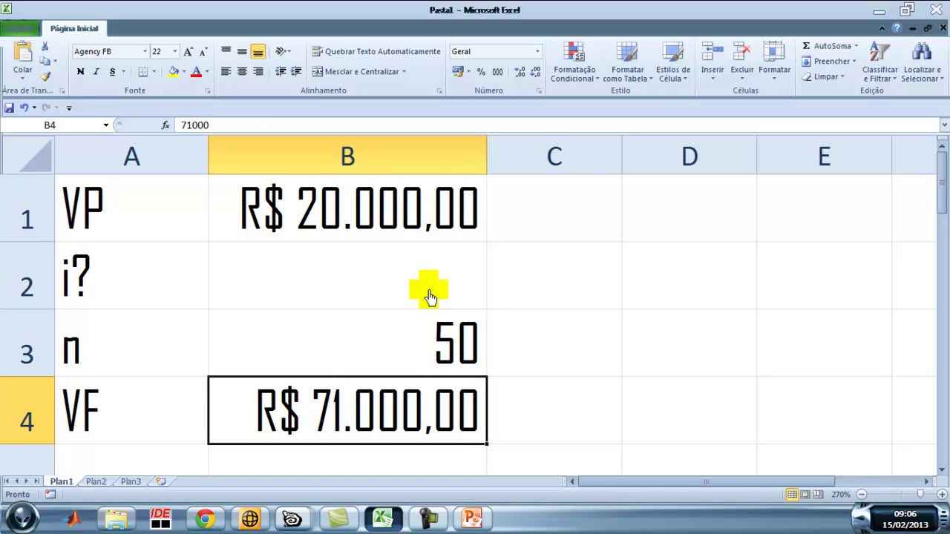
pyautogui.press('Up')
pyautogui.press('Up')
pyautogui.press('Up')
pyautogui.press('Down')
pyautogui.press('Down')
pyautogui.press('Up')
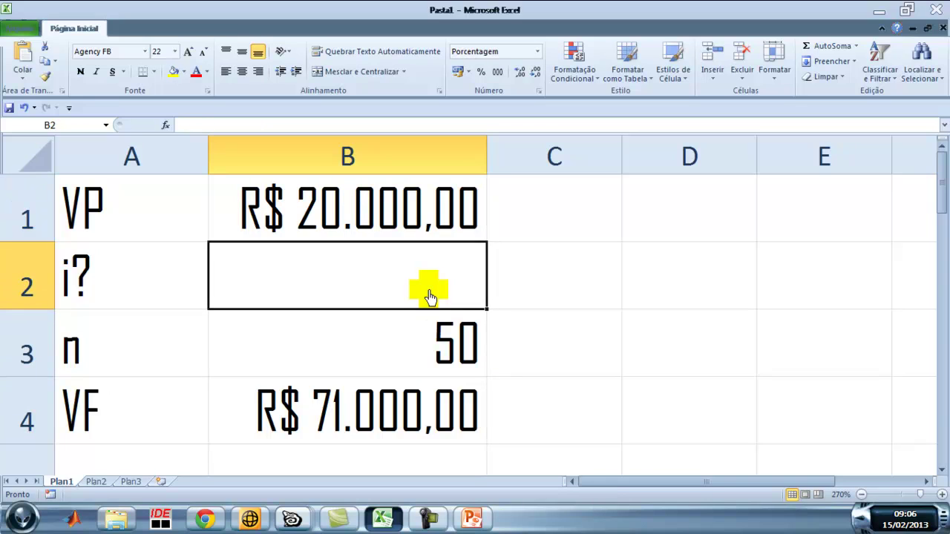
# Set the number of periods in cell B3 to 60.
pyautogui.click(419, 350)
pyautogui.write('60')
pyautogui.press('Return')
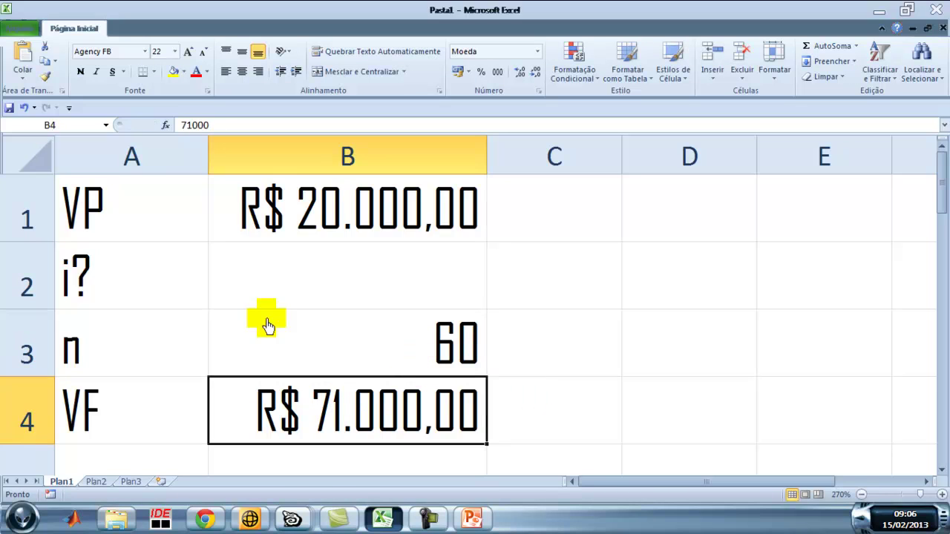
# Calculate the interest rate in cell B2 with the formula =TAXA(B3;0;-B1;B4).
pyautogui.click(251, 280)
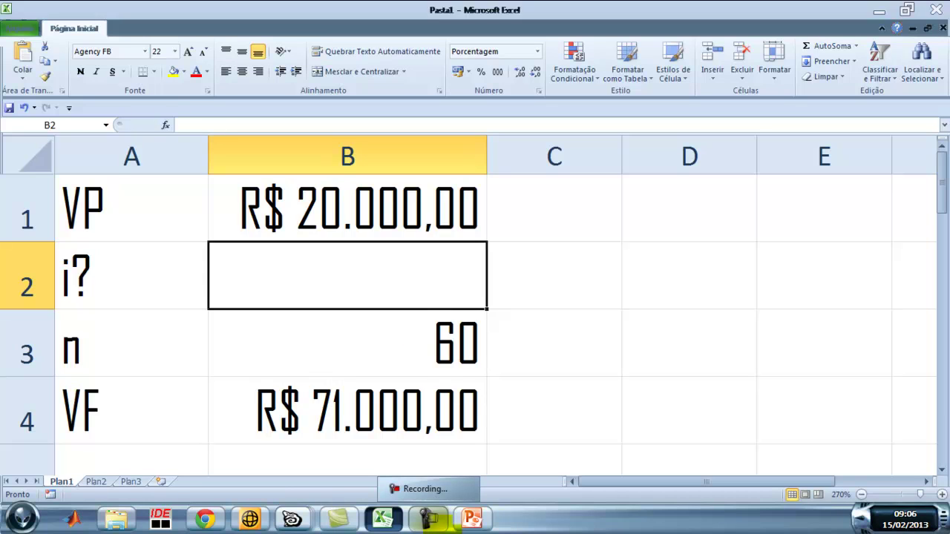
pyautogui.write('=TAXA(')
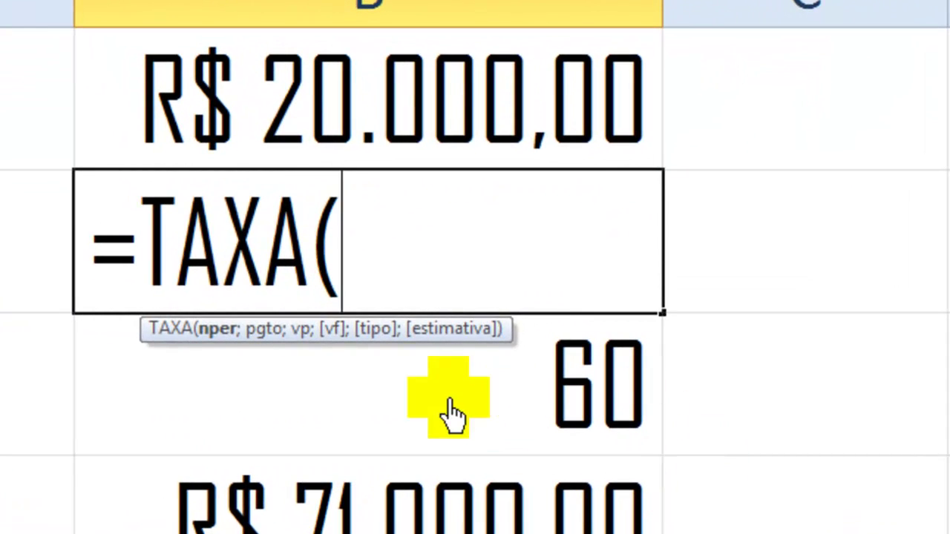
pyautogui.click(448, 401)
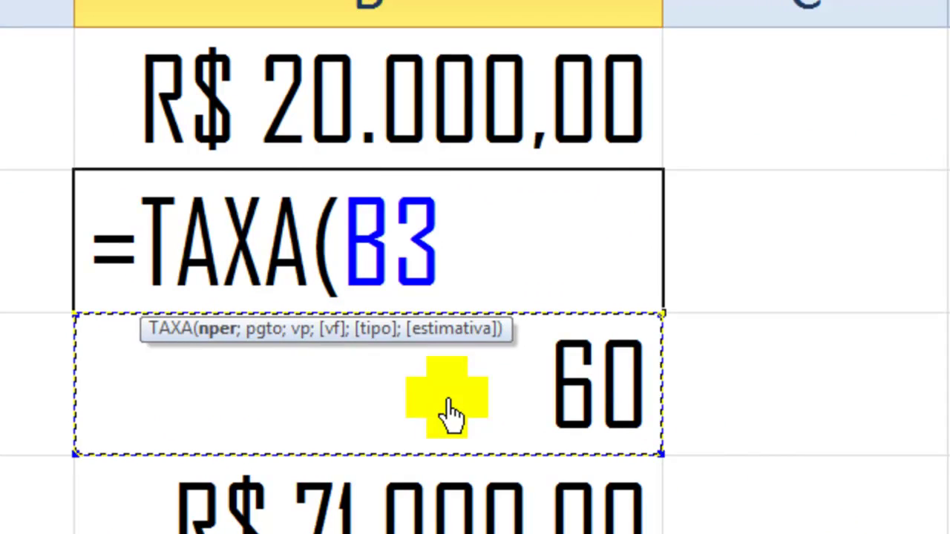
pyautogui.write(';')
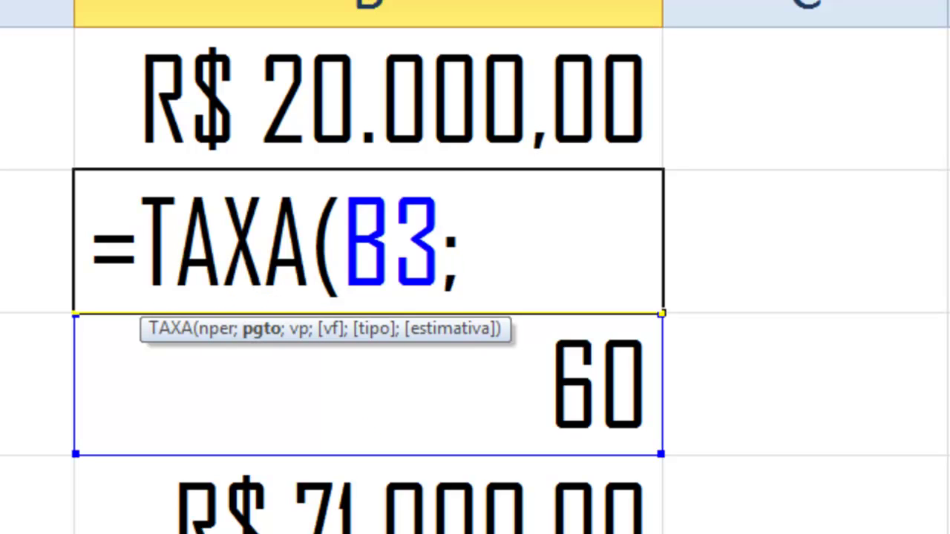
pyautogui.write('0')
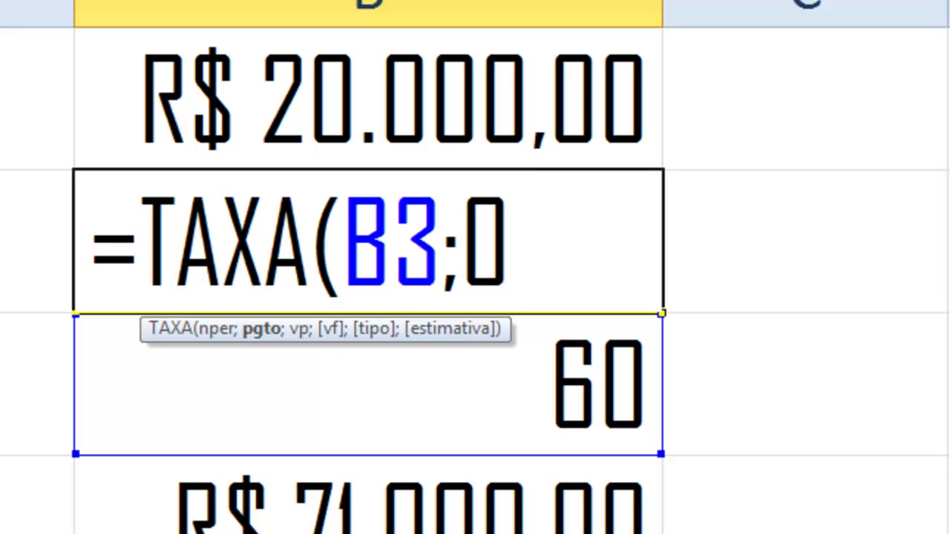
pyautogui.write(';')
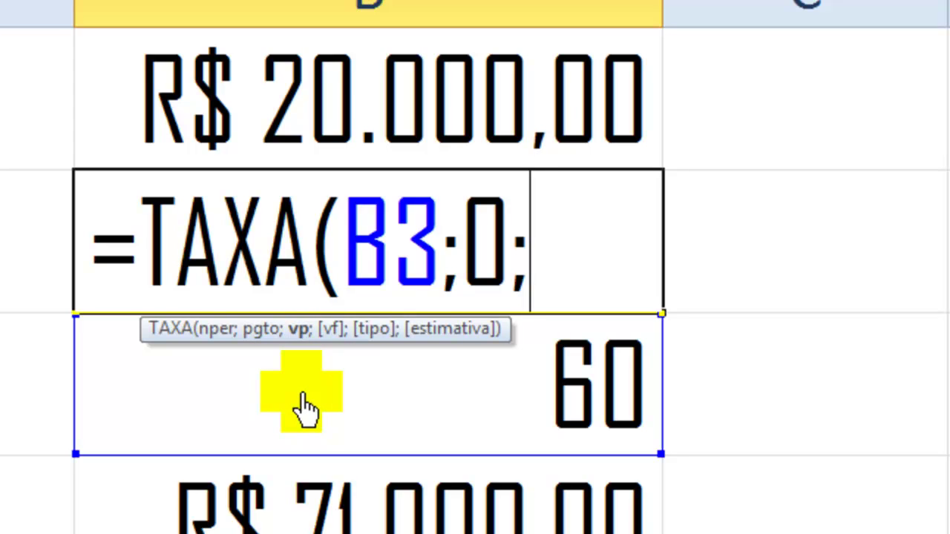
pyautogui.write('-')
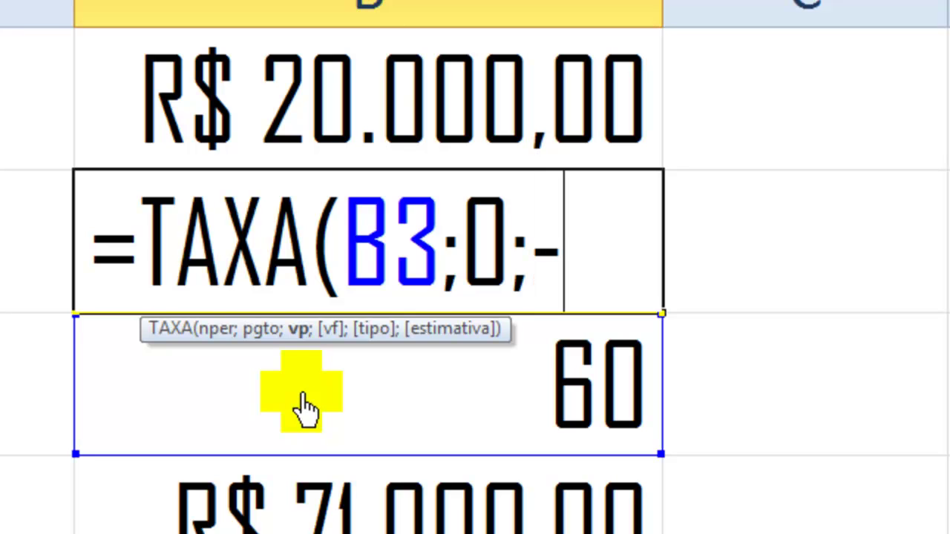
pyautogui.click(407, 92)
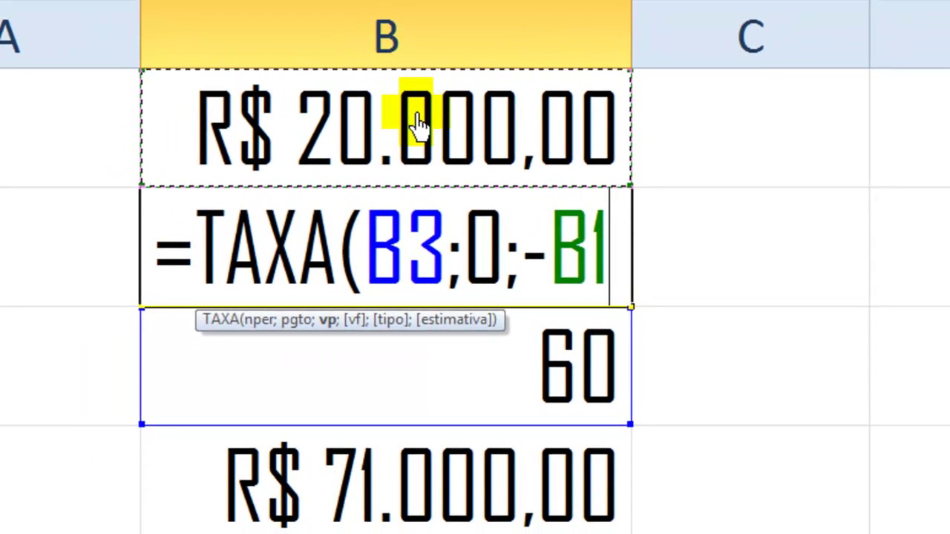
pyautogui.write(';')
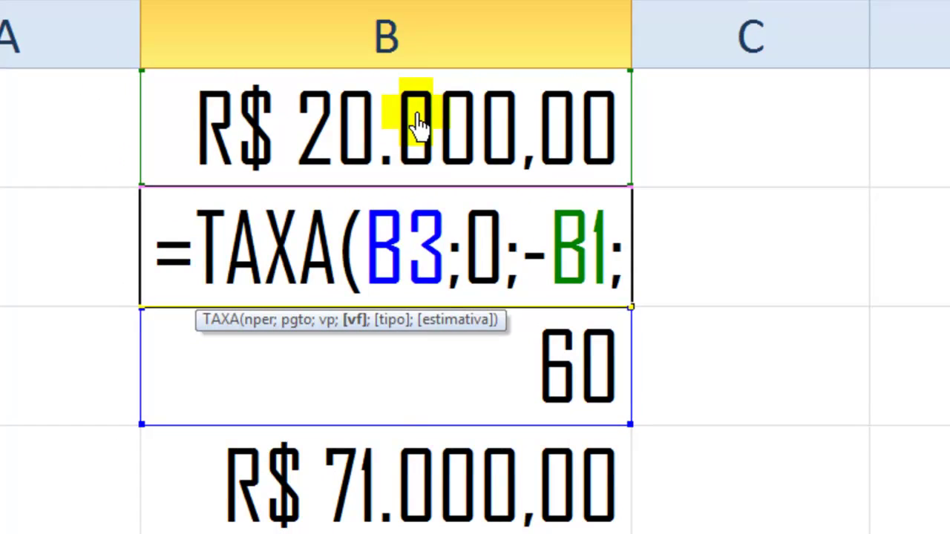
pyautogui.click(375, 495)
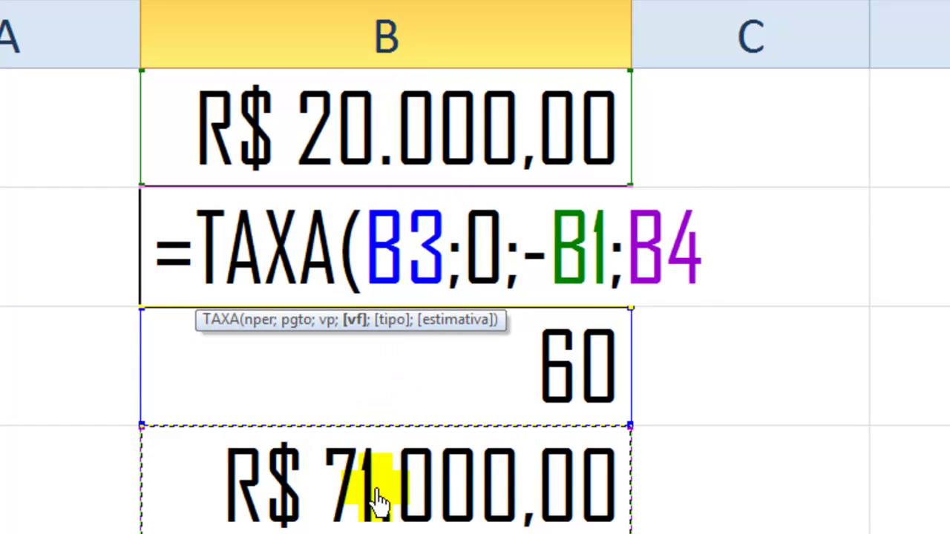
pyautogui.write(')')
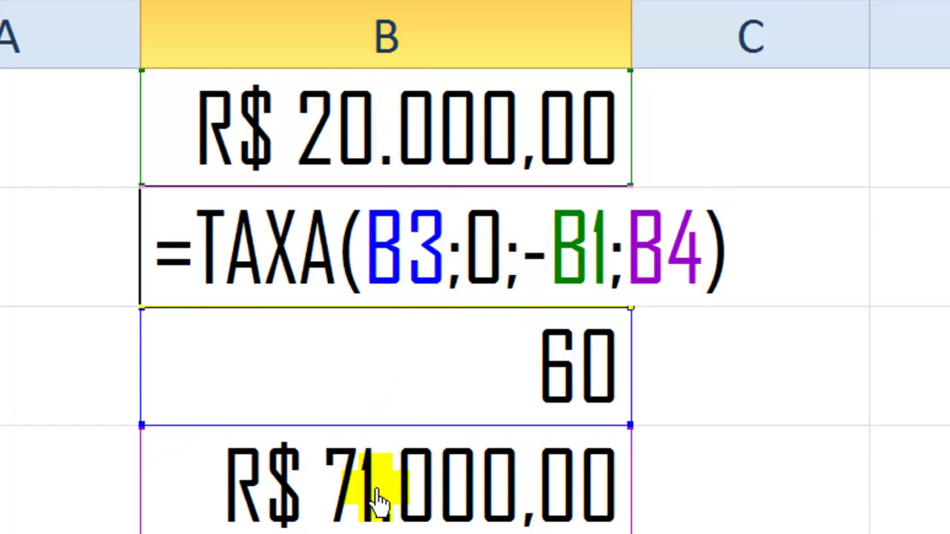
pyautogui.press('Return')
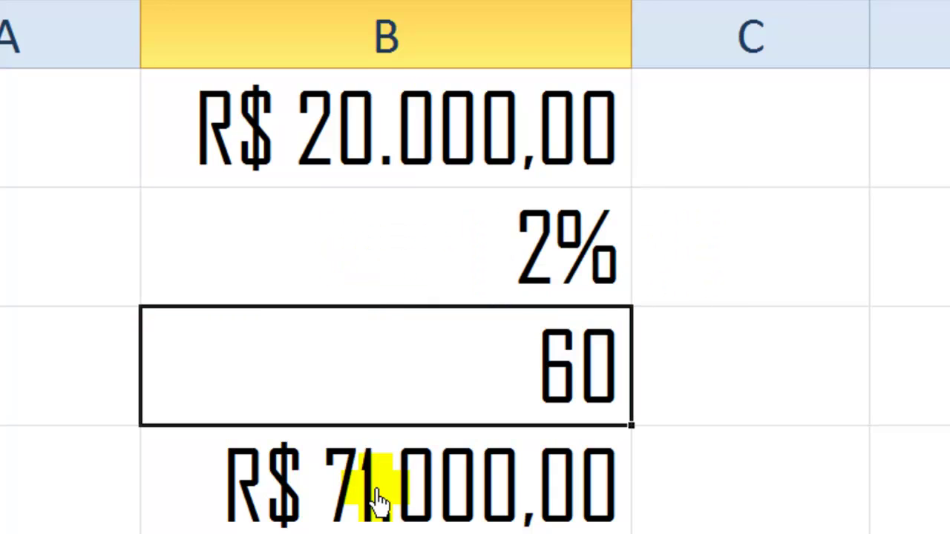
# Increase the decimal places of the percentage in cell B2 to four.
pyautogui.click(397, 239)
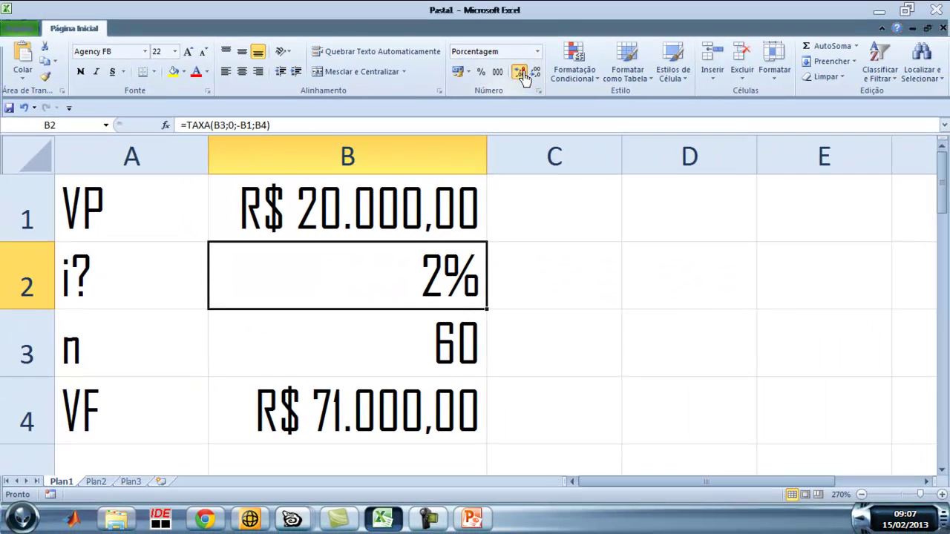
pyautogui.click(521, 72)
pyautogui.click(521, 72)
pyautogui.click(522, 72)
pyautogui.click(522, 72)
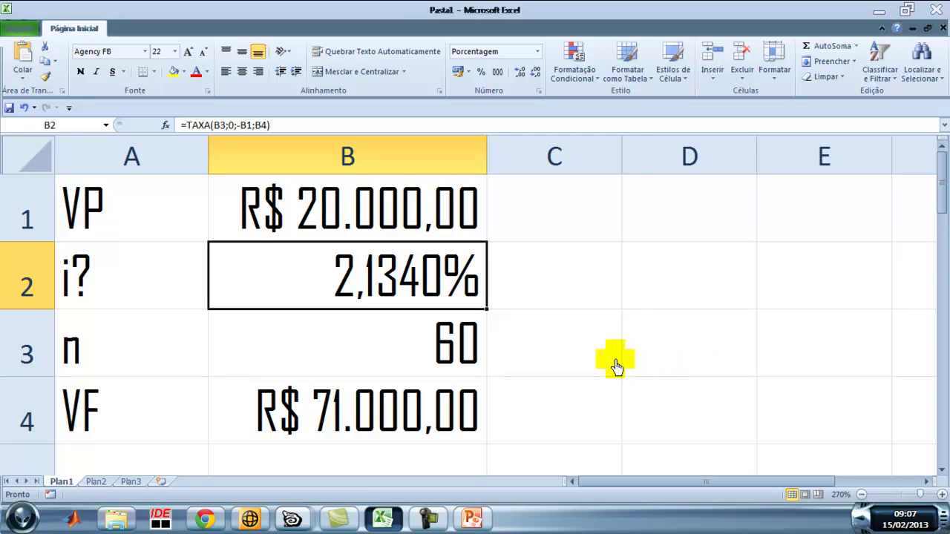
pyautogui.click(602, 299)
# Clear cell B2 and insert the TAXA function from the Financeira category of the function list.
pyautogui.click(402, 263)
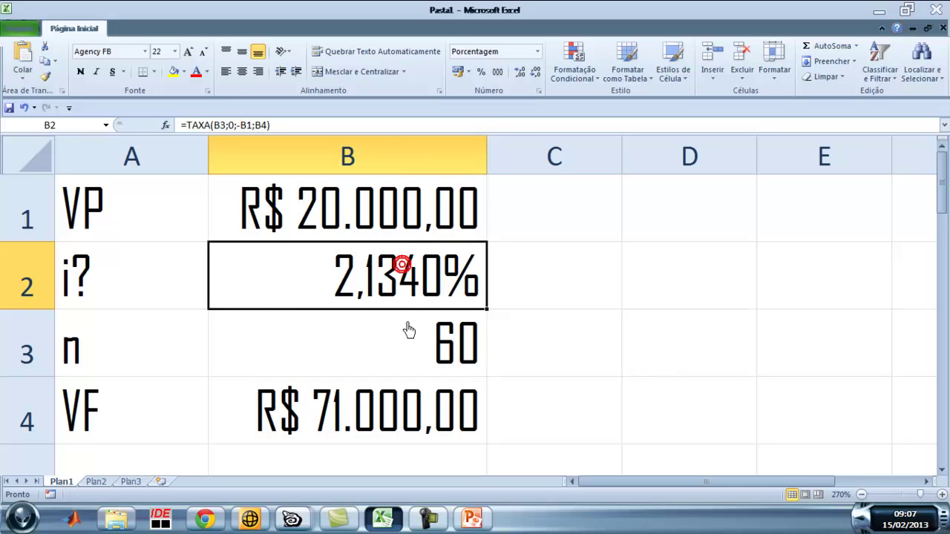
pyautogui.press('Delete')
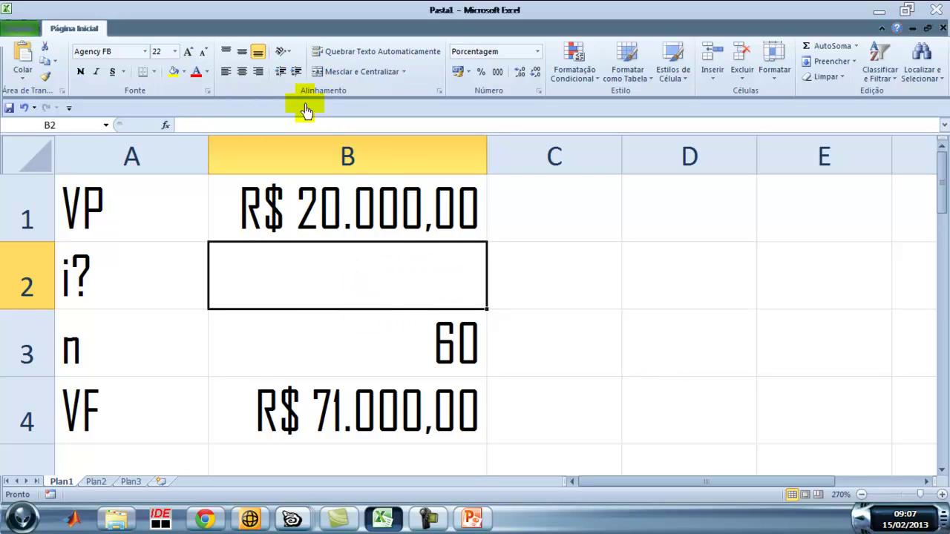
pyautogui.click(164, 130)
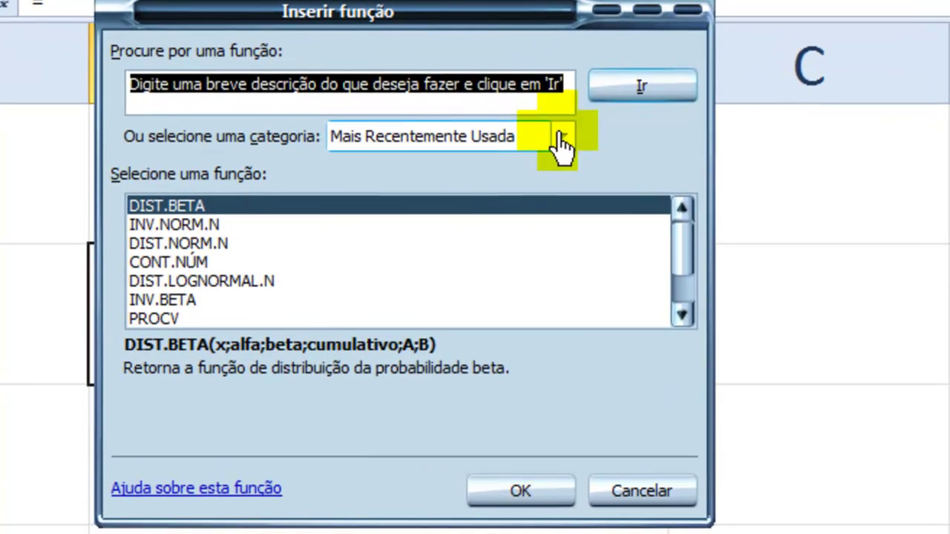
pyautogui.click(561, 137)
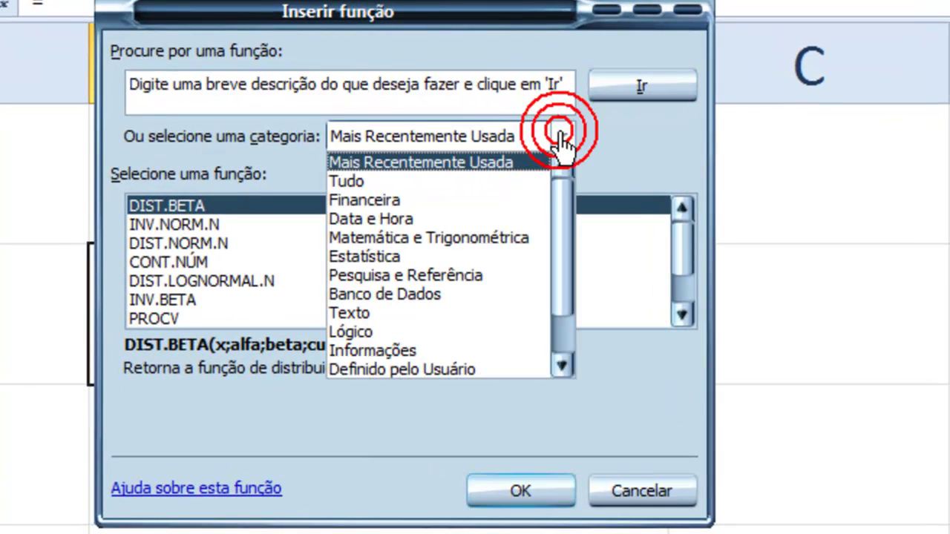
pyautogui.click(501, 206)
pyautogui.click(184, 262)
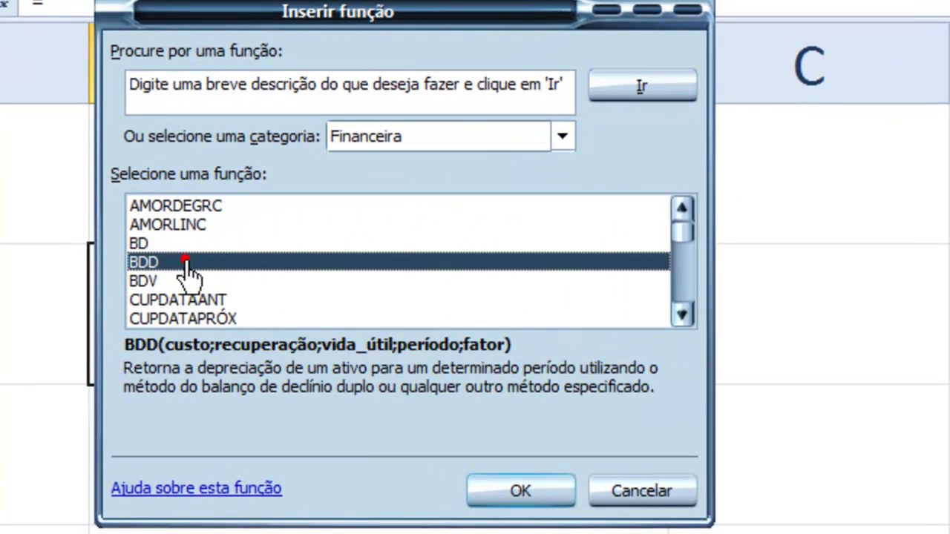
pyautogui.press('t')
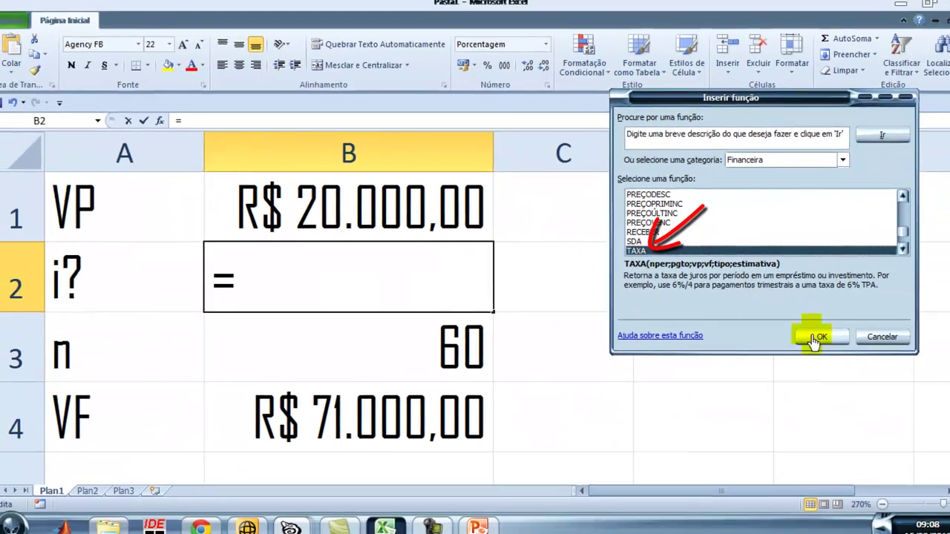
pyautogui.click(708, 530)
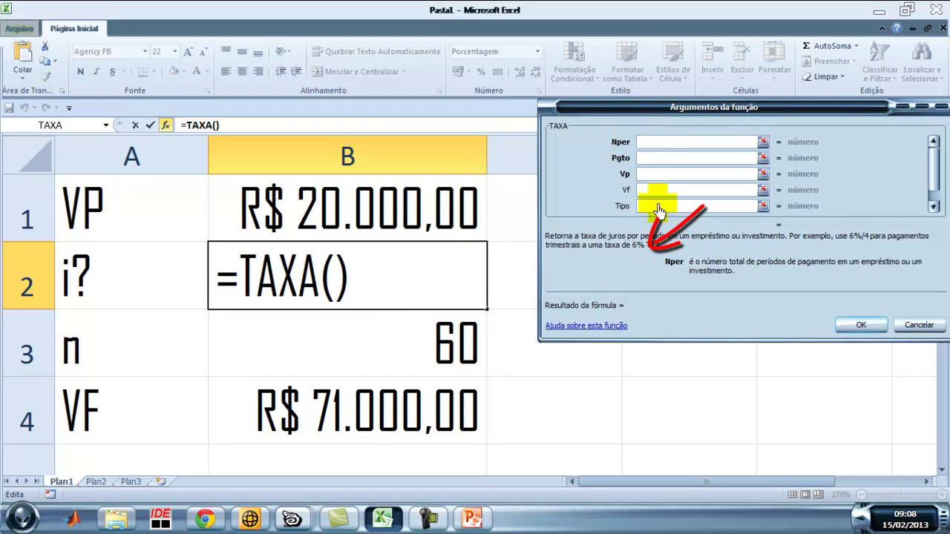
# Fill in the TAXA arguments with Nper B3, Pgto 0, Vp -B1 and Vf B4, and confirm the formula.
pyautogui.click(380, 344)
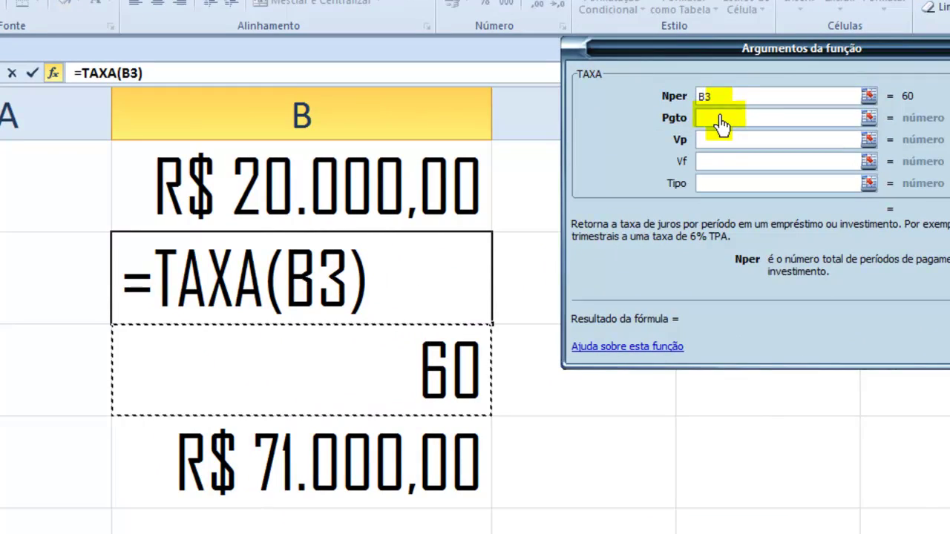
pyautogui.click(720, 123)
pyautogui.write('0')
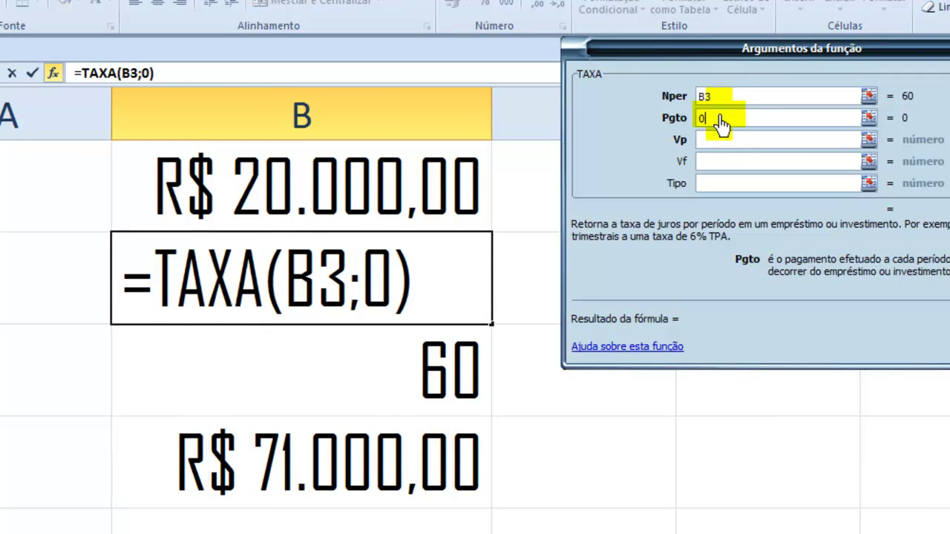
pyautogui.click(720, 141)
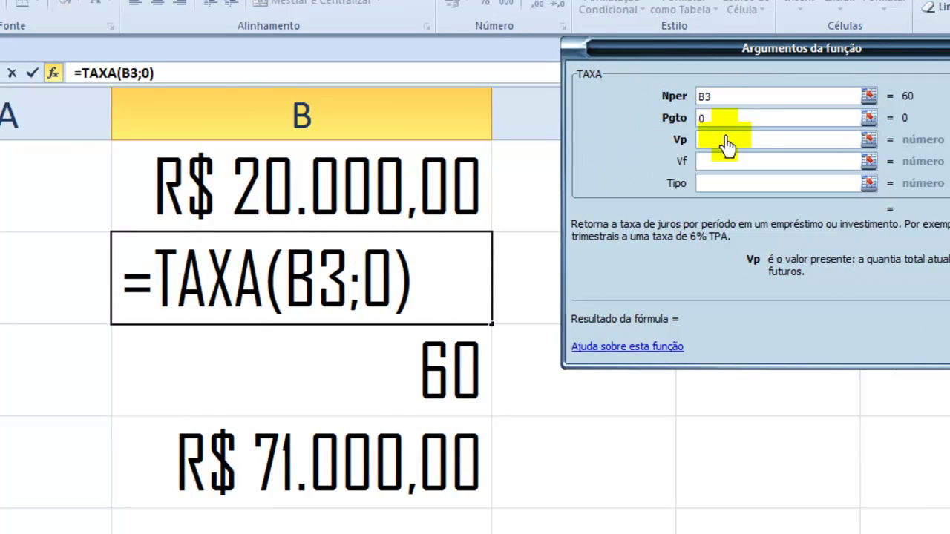
pyautogui.write('-B1')
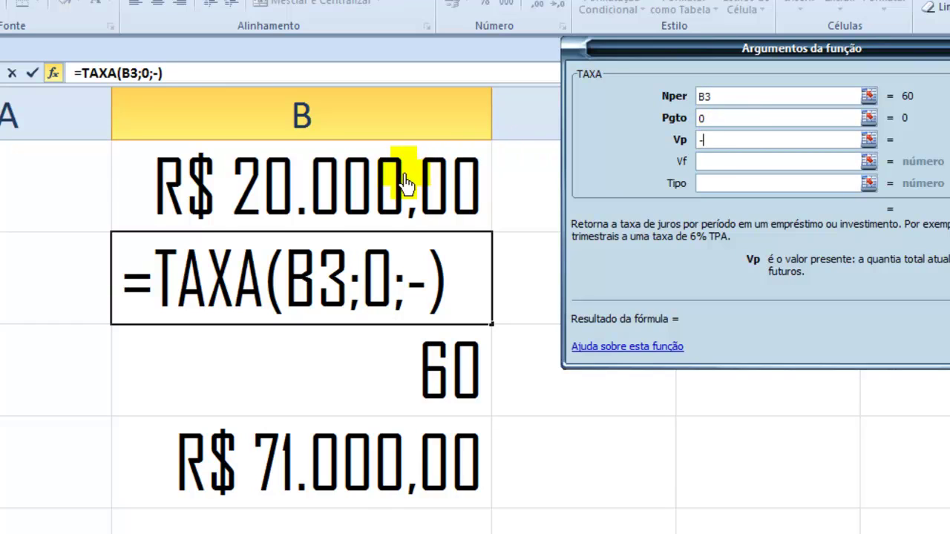
pyautogui.click(400, 180)
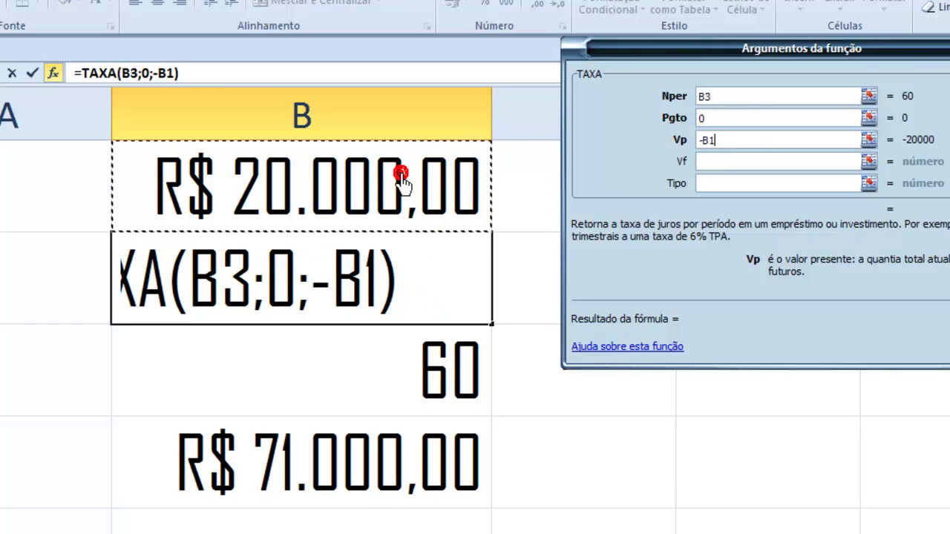
pyautogui.click(722, 164)
pyautogui.click(359, 445)
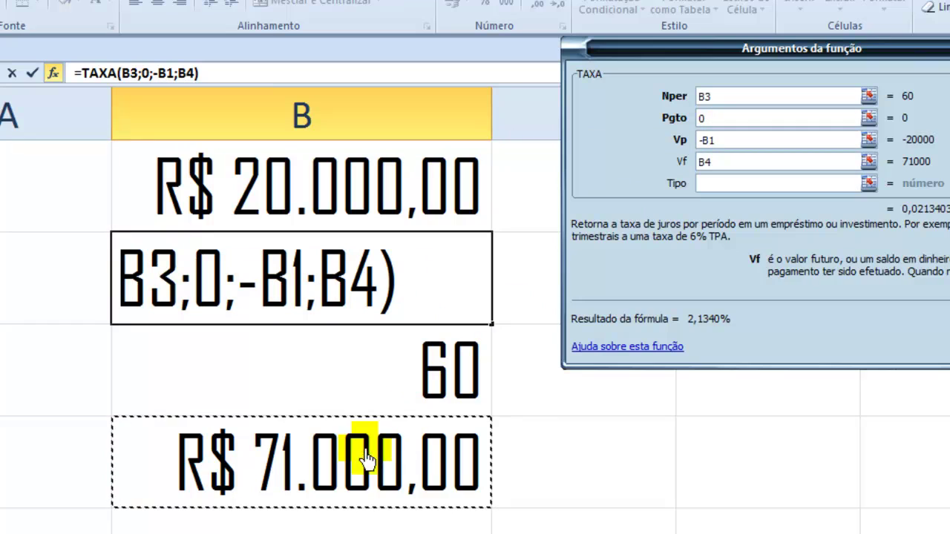
pyautogui.press('Return')
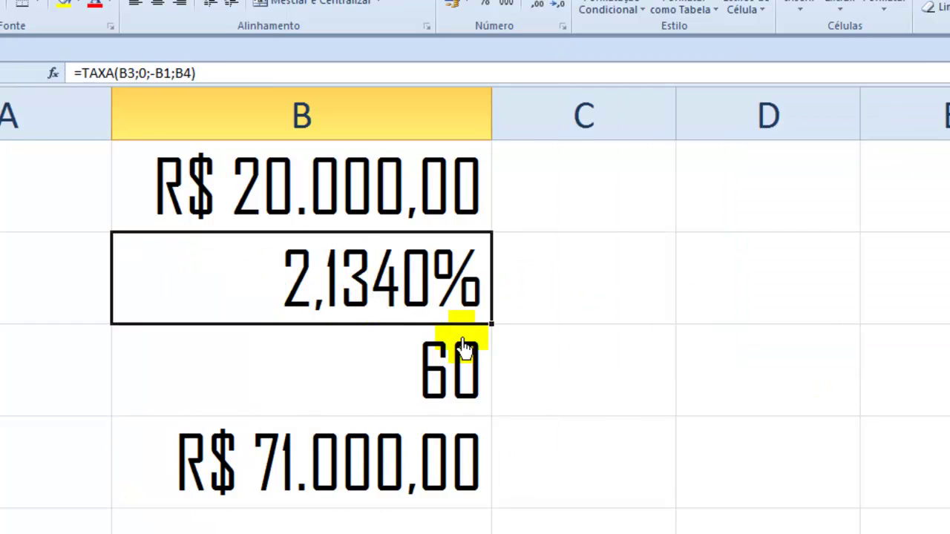
# Clear the interest rate formula in cell B2 and change the label in cell A2 to "I".
pyautogui.press('Delete')
pyautogui.press('Left')
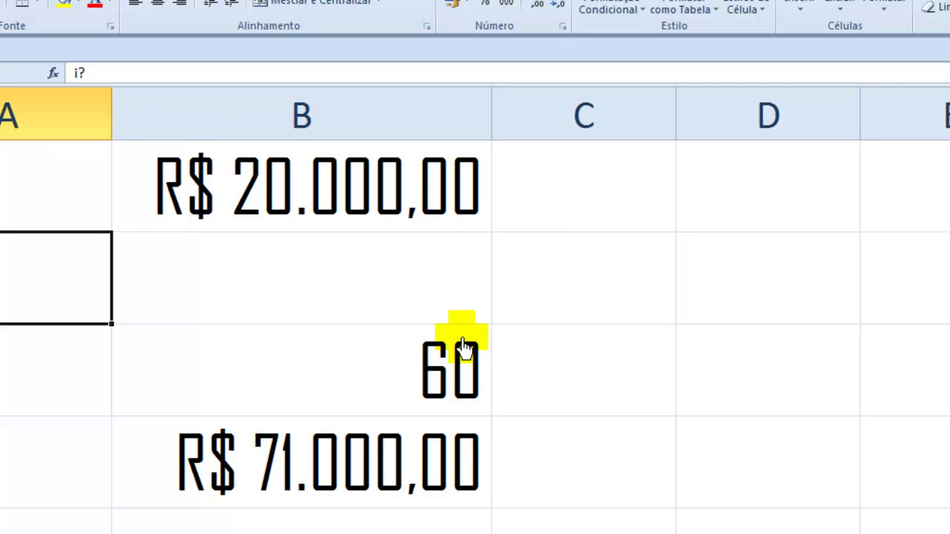
pyautogui.press('Down')
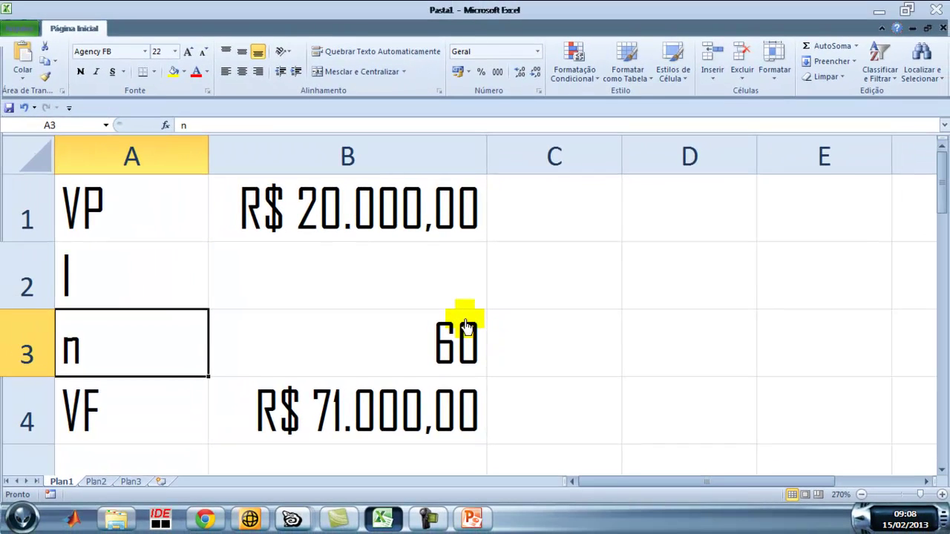
# Enter an interest rate of 5% in cell B2 and clear the number of periods in cell B3.
pyautogui.press('Up')
pyautogui.press('Right')
pyautogui.write('5%')
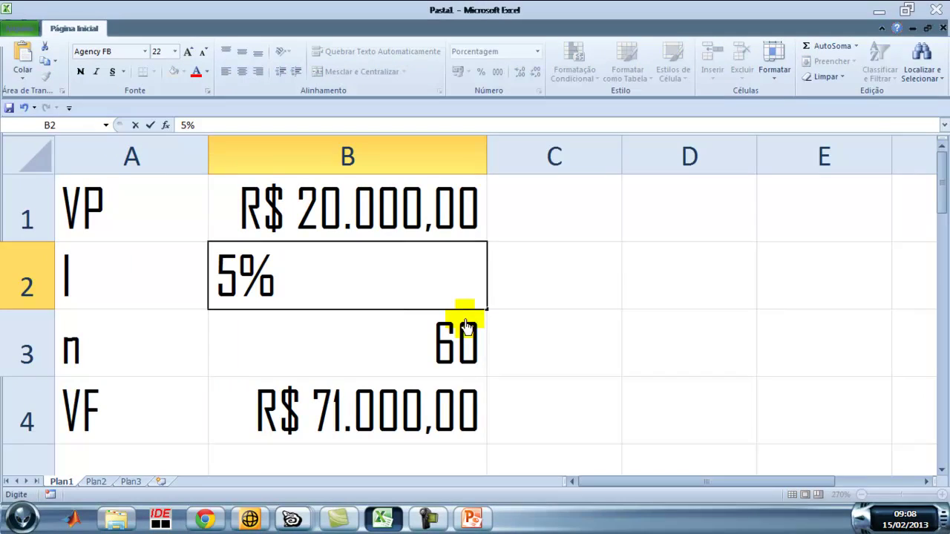
pyautogui.press('Return')
pyautogui.press('Delete')
pyautogui.click(377, 290)
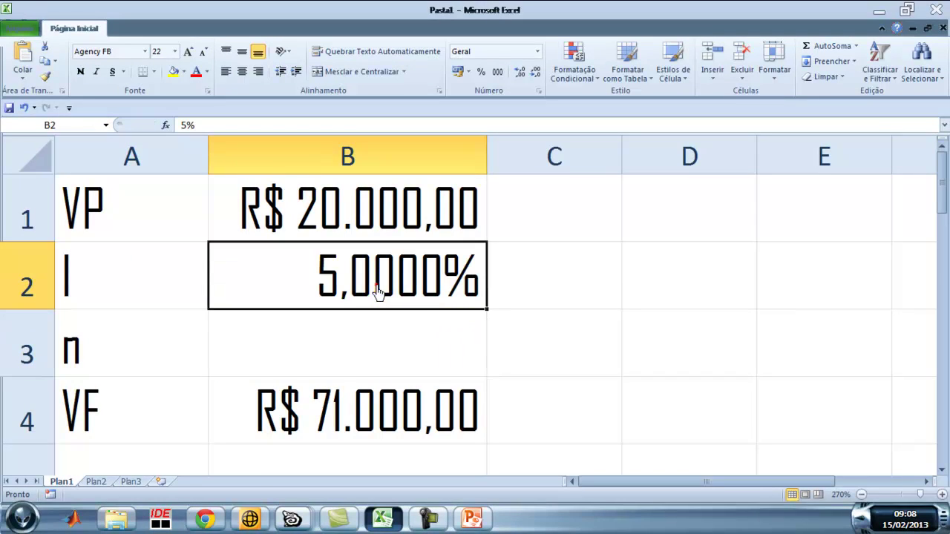
# Append a question mark to the label in cell A3 so it reads "n?".
pyautogui.click(132, 349)
pyautogui.doubleClick(132, 350)
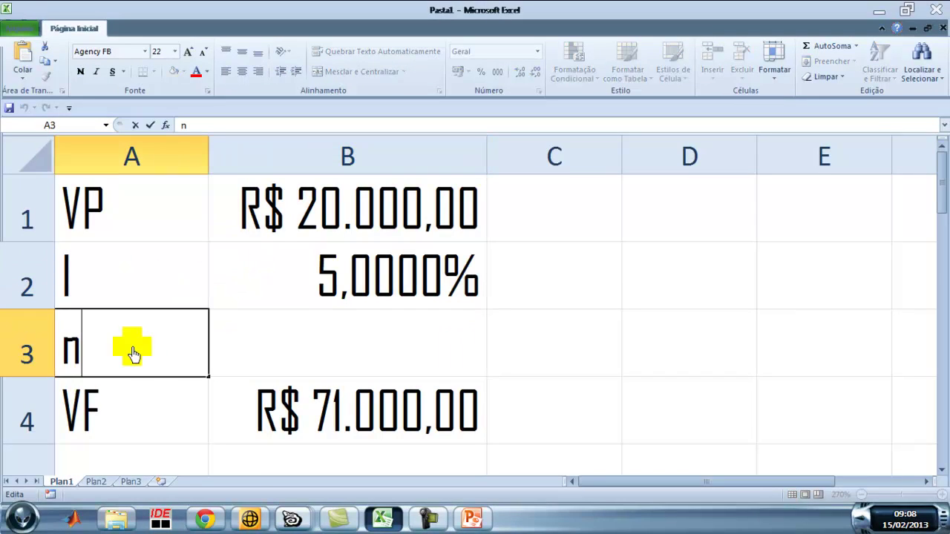
pyautogui.write('?')
pyautogui.press('Return')
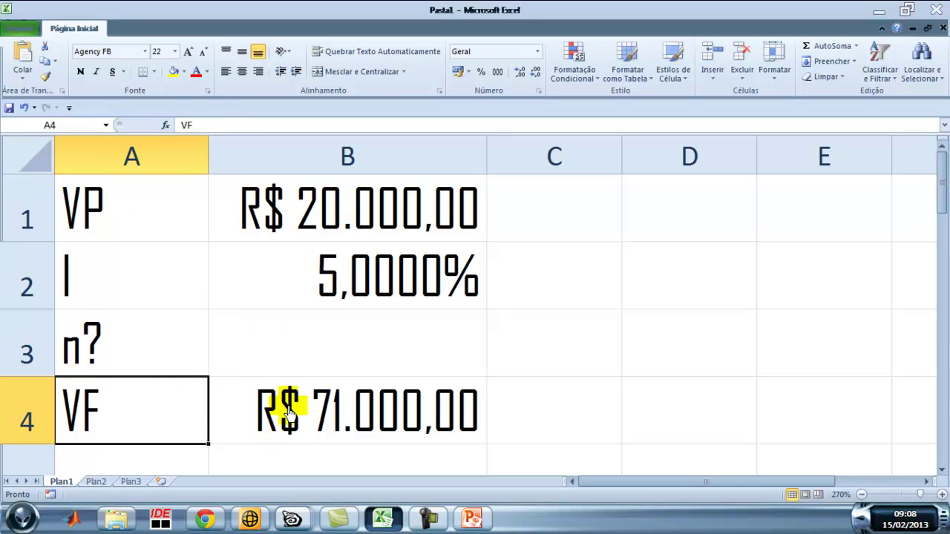
pyautogui.click(130, 292)
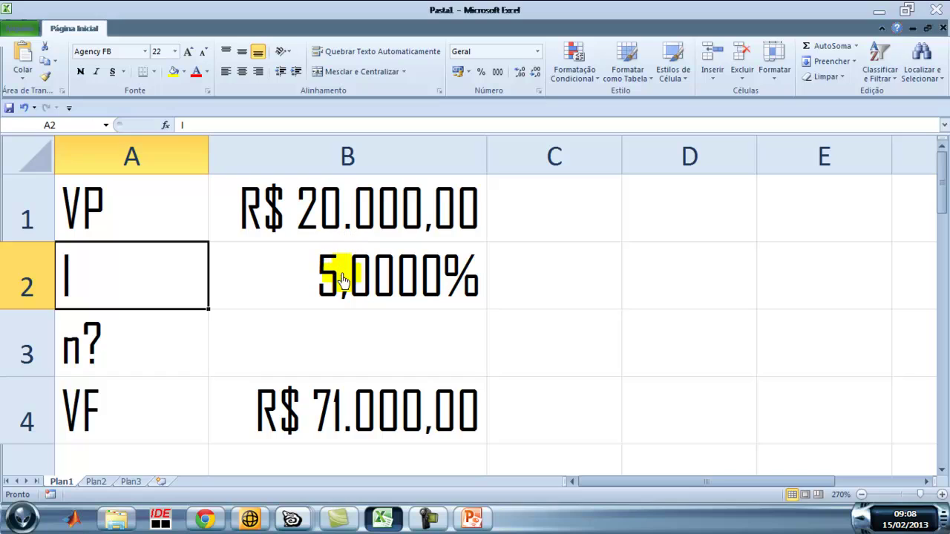
# Calculate the number of periods in cell B3 with the formula =NPER(B2;0;-B1;B4).
pyautogui.click(325, 338)
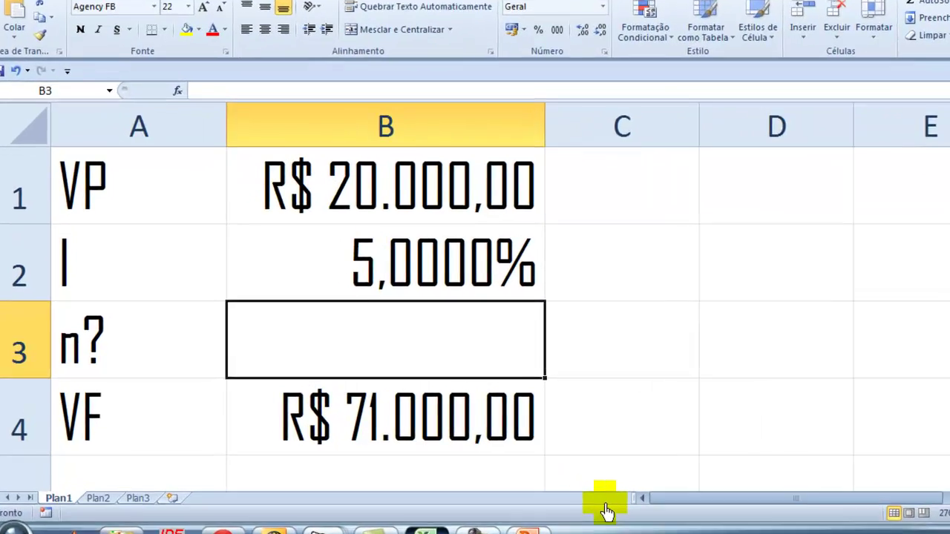
pyautogui.write('=NPER(')
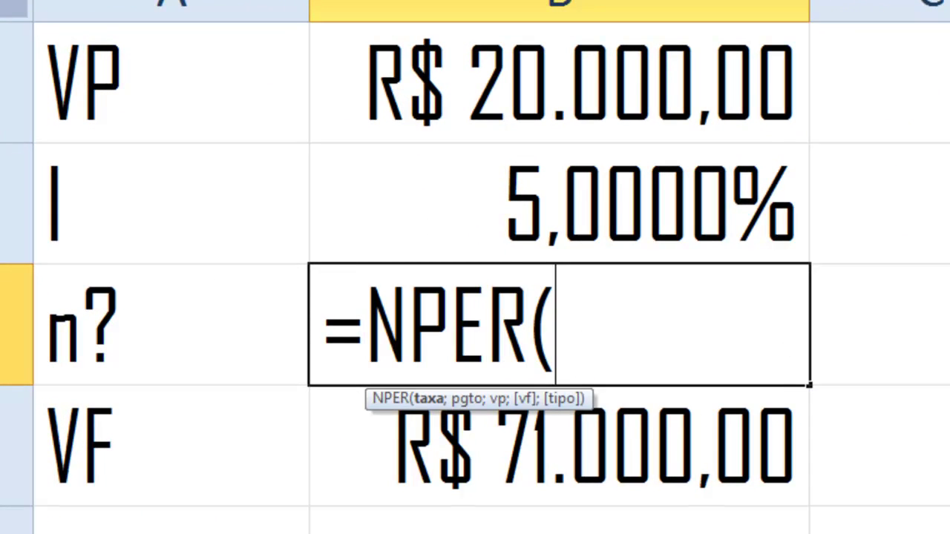
pyautogui.click(517, 226)
pyautogui.write(';')
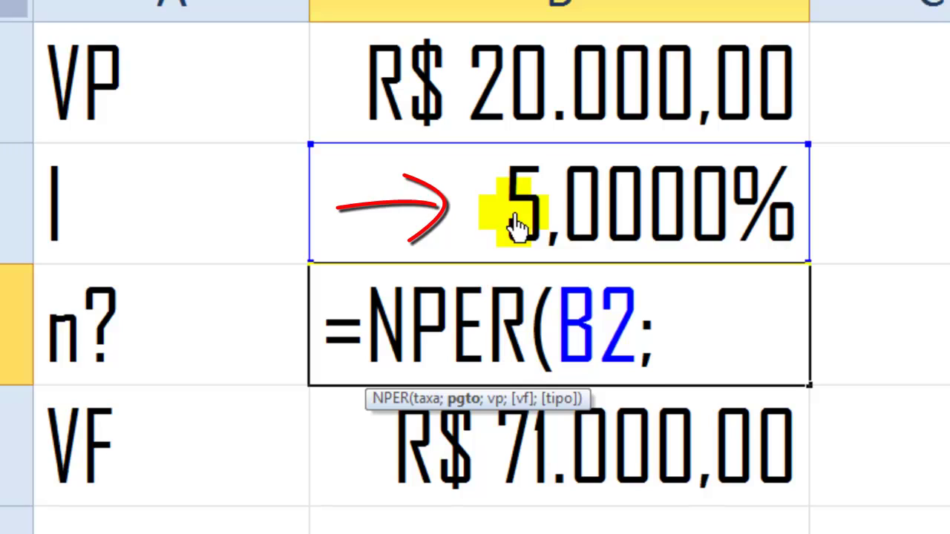
pyautogui.write('0')
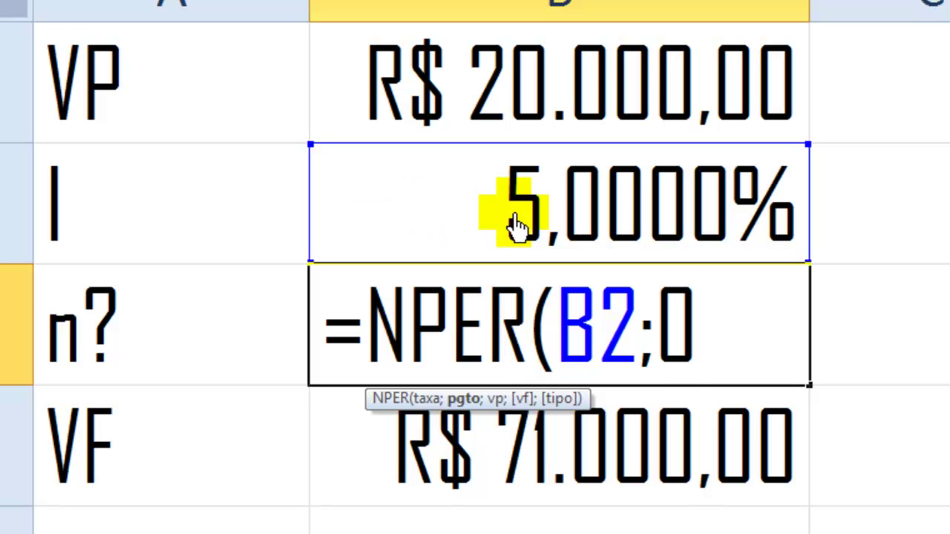
pyautogui.write(';')
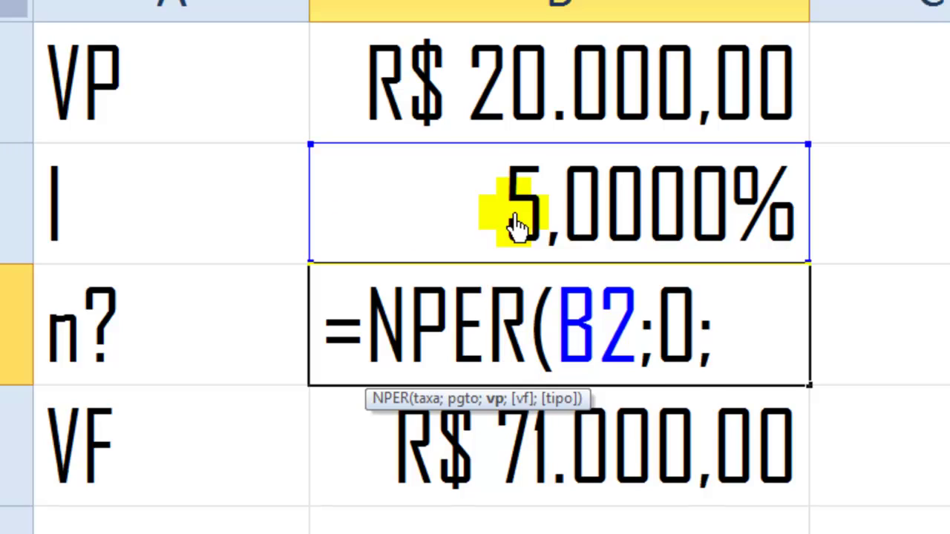
pyautogui.write('-')
pyautogui.click(521, 107)
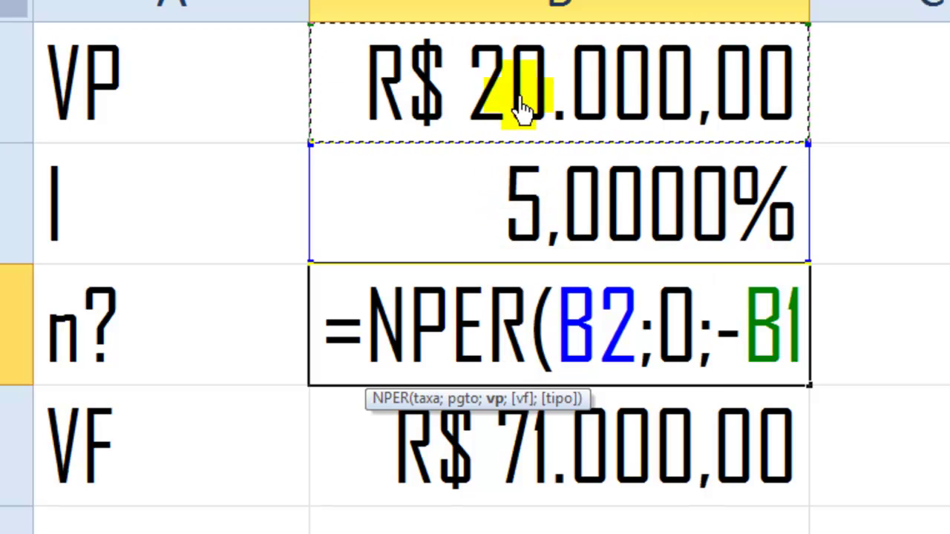
pyautogui.write(';')
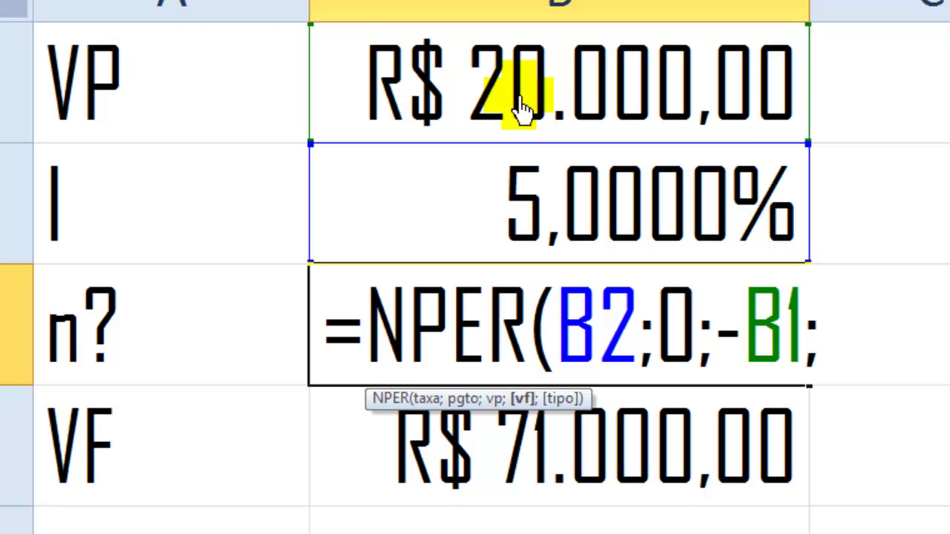
pyautogui.click(581, 449)
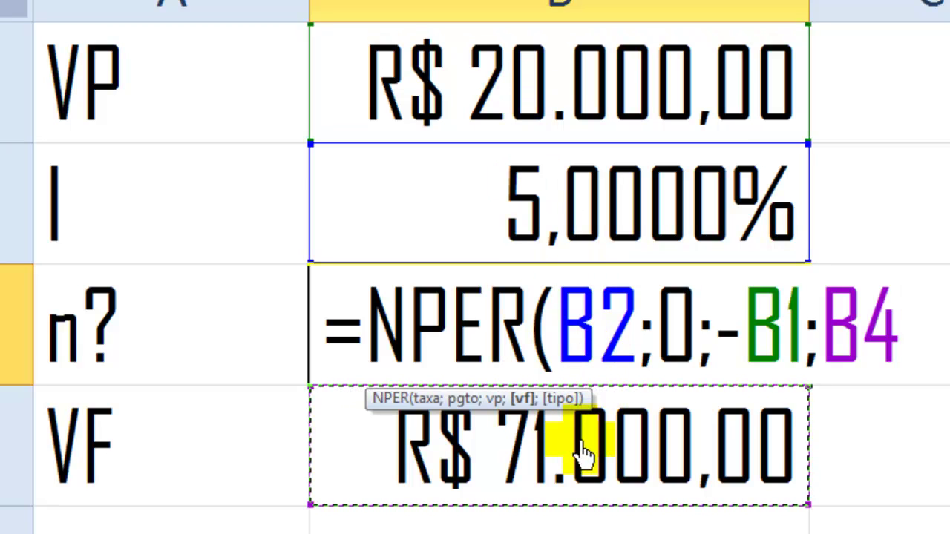
pyautogui.write(')')
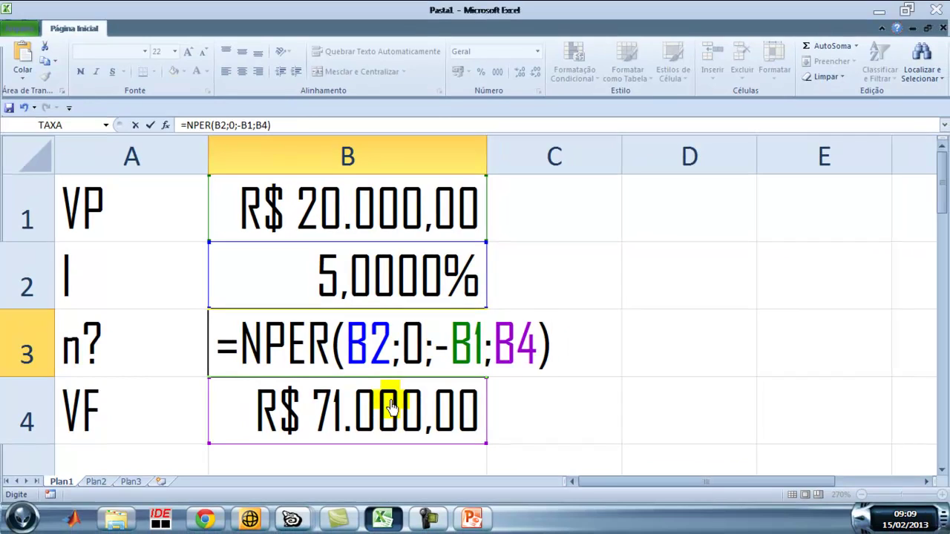
pyautogui.press('Return')
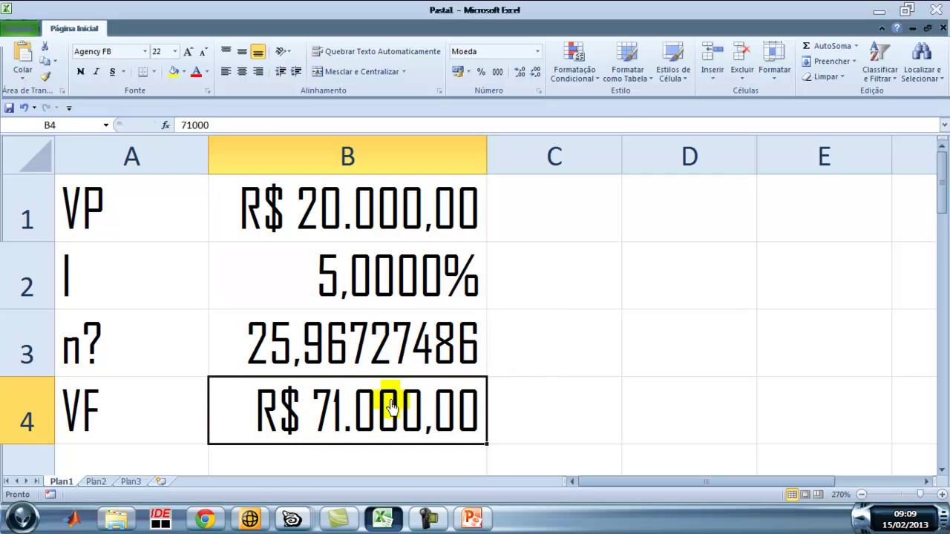
# Format the number of periods in cell B3 with the thousands-separator style and four decimal places.
pyautogui.click(356, 341)
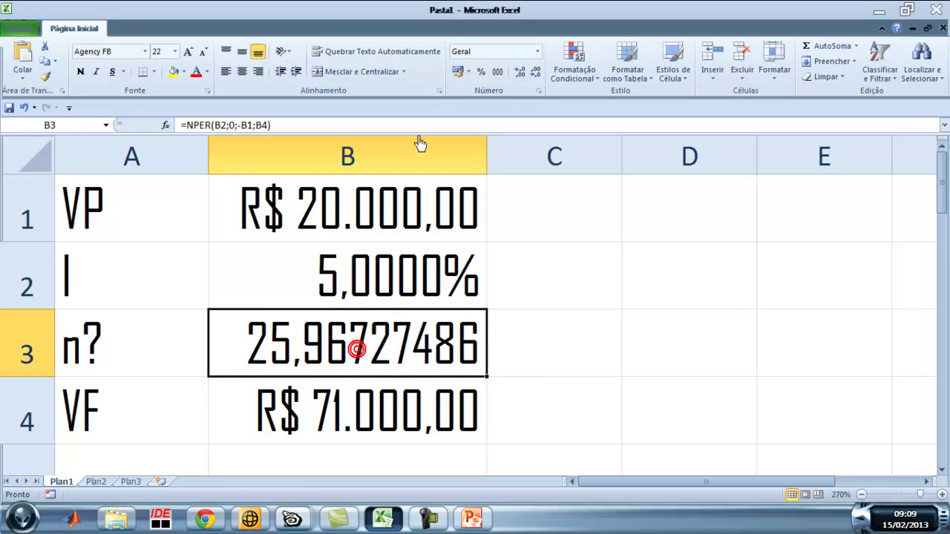
pyautogui.click(497, 73)
pyautogui.click(519, 72)
pyautogui.click(520, 72)
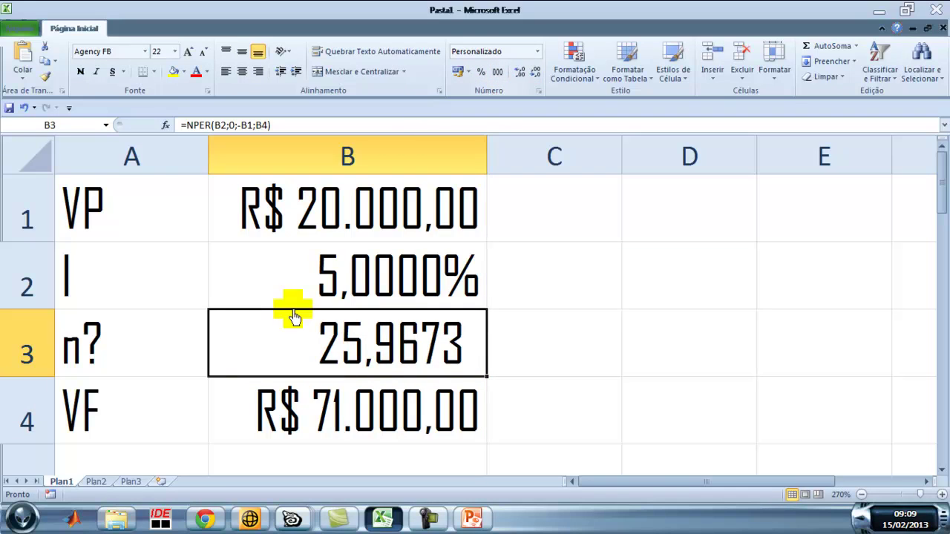
# Convert the fractional part of the periods into days in cell C3 with the formula =0,9673*30.
pyautogui.click(546, 349)
pyautogui.click(488, 349)
pyautogui.click(567, 350)
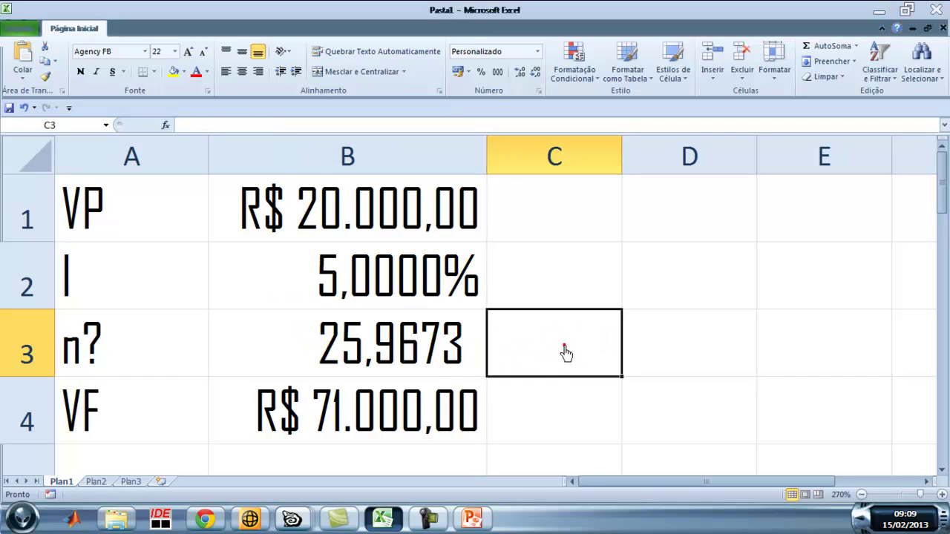
pyautogui.write('=')
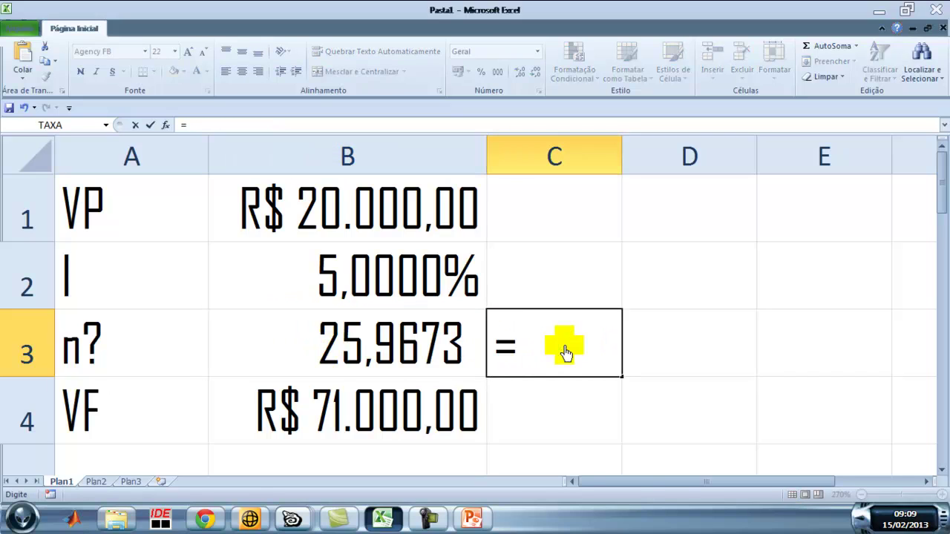
pyautogui.write('95,')
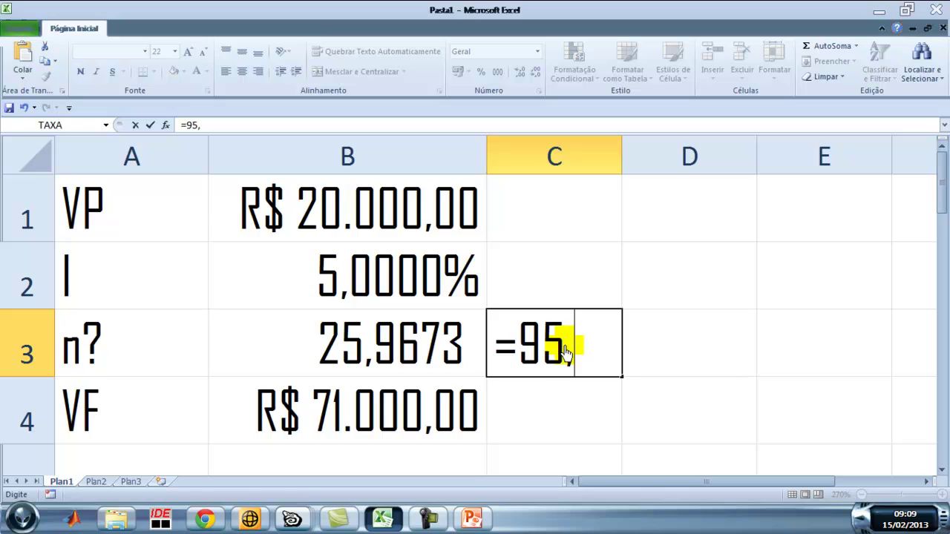
pyautogui.press('BackSpace')
pyautogui.press('BackSpace')
pyautogui.write('6')
pyautogui.press('BackSpace')
pyautogui.press('BackSpace')
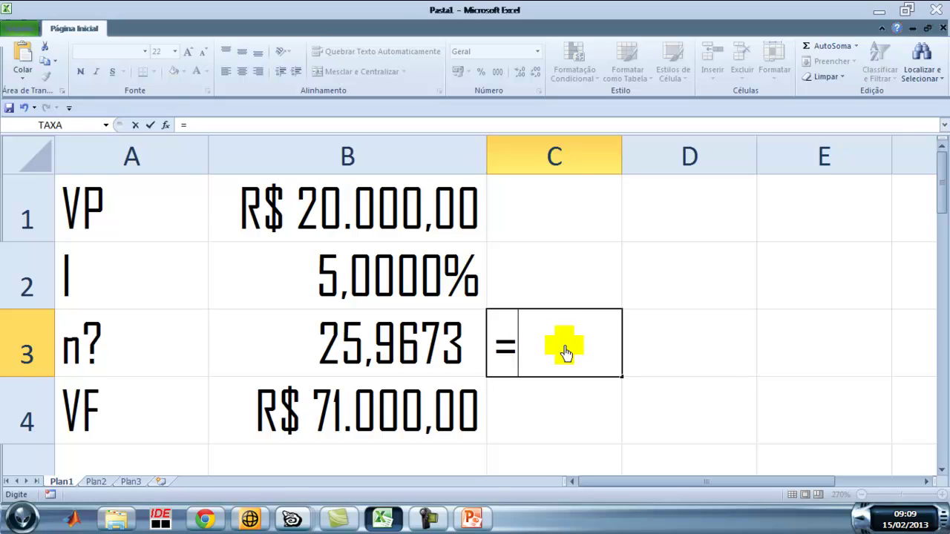
pyautogui.write('0,9')
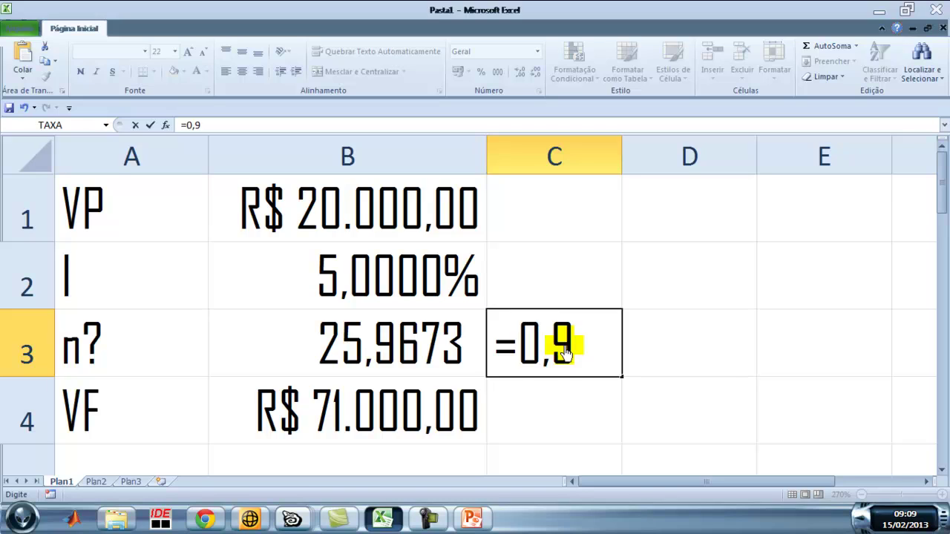
pyautogui.write('673')
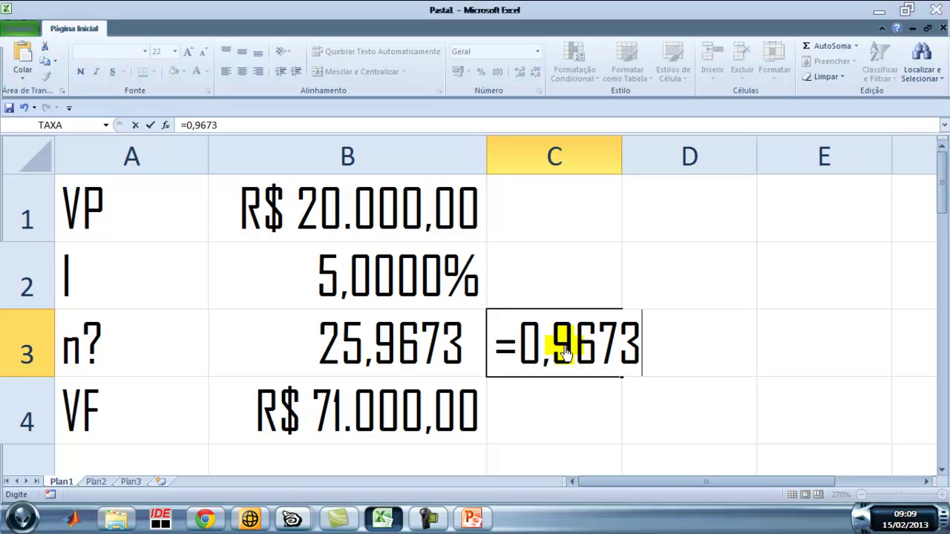
pyautogui.write('*3')
pyautogui.press('Return')
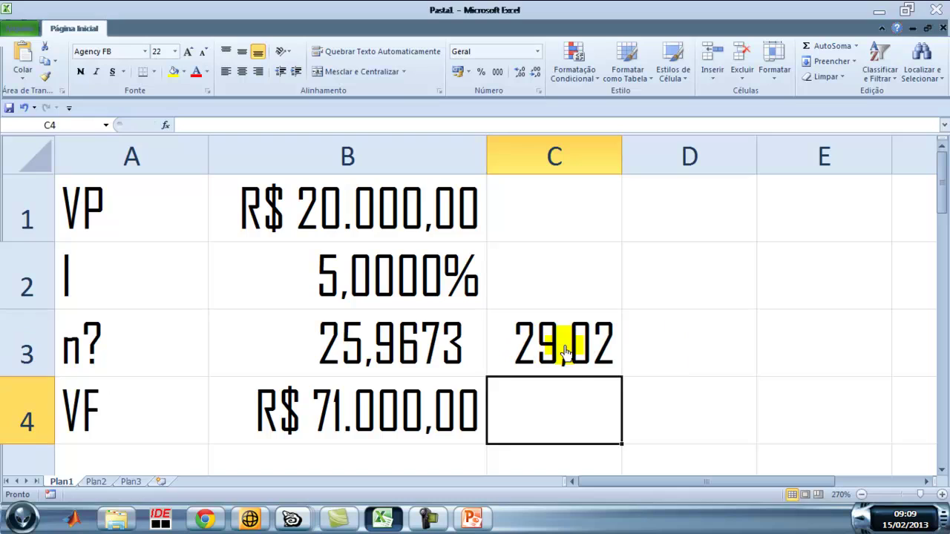
# Check the days conversion formula in cell C3 and clear it from the cell.
pyautogui.click(564, 350)
pyautogui.doubleClick(553, 354)
pyautogui.press('Escape')
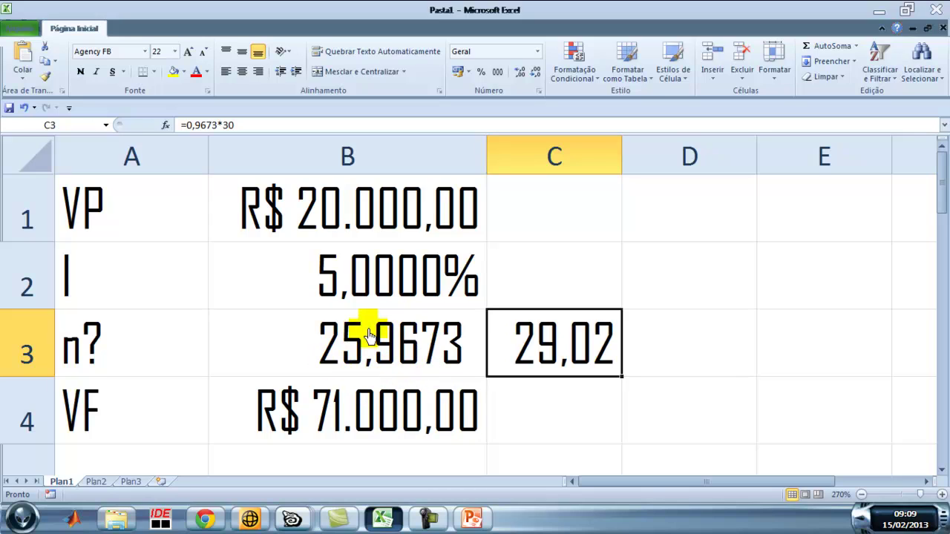
pyautogui.click(289, 429)
pyautogui.click(553, 352)
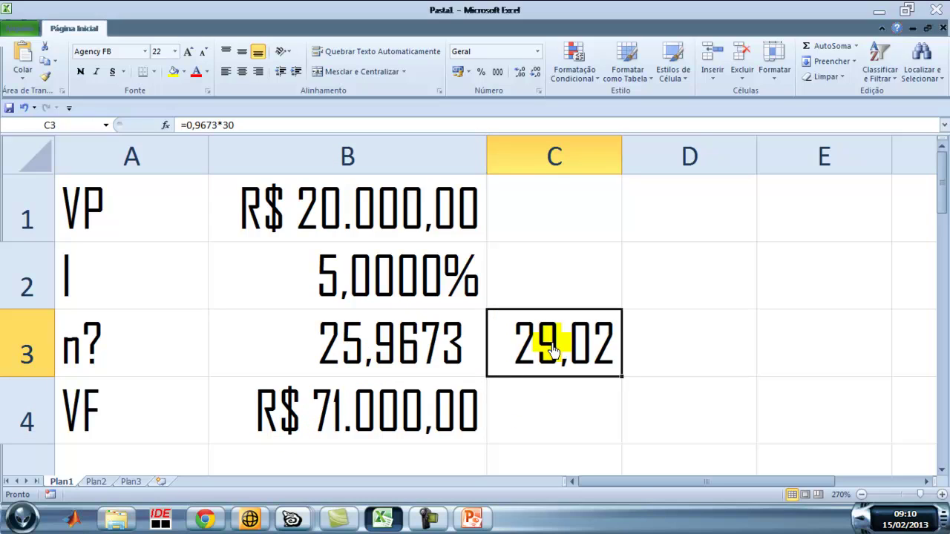
pyautogui.press('Delete')
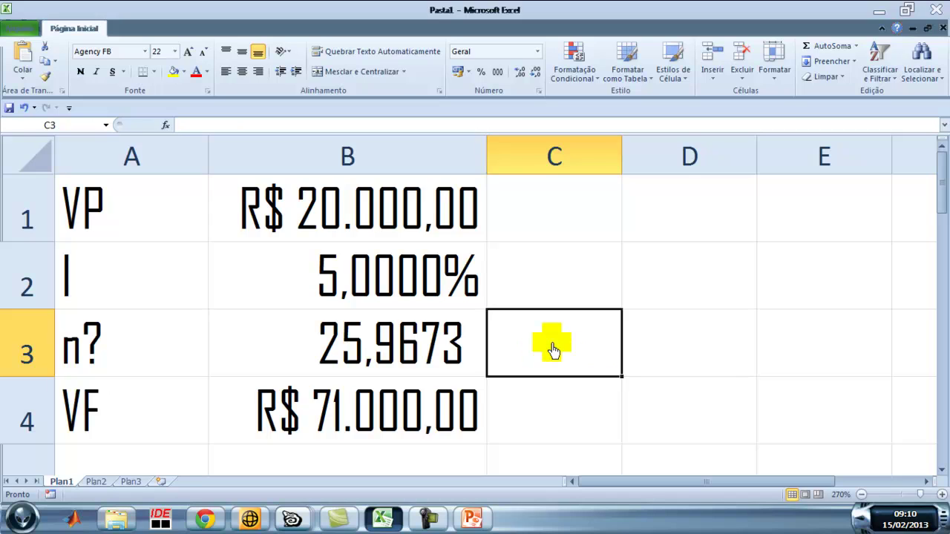
# Change the label in cell A4 to "PGTO?" and clear the future value in cell B4.
pyautogui.press('Down')
pyautogui.press('Left')
pyautogui.press('Left')
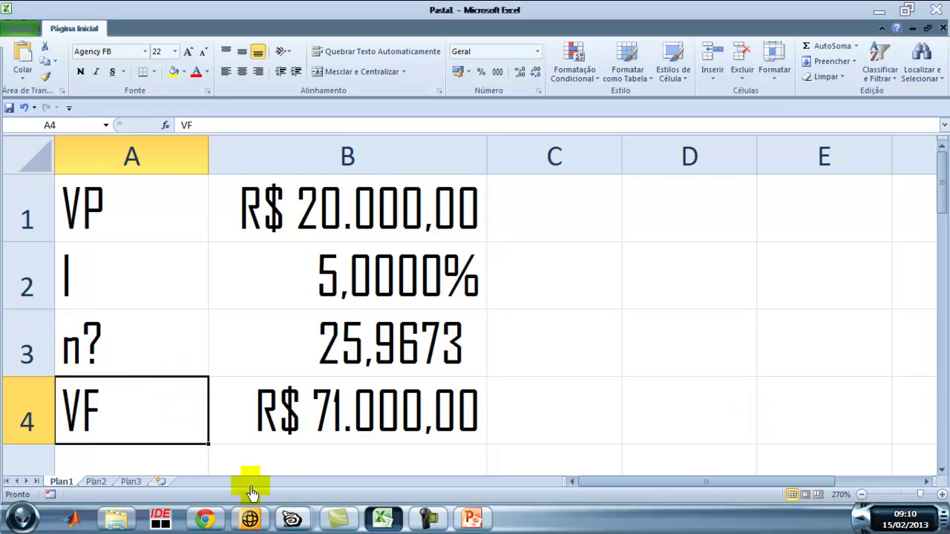
pyautogui.write('PG')
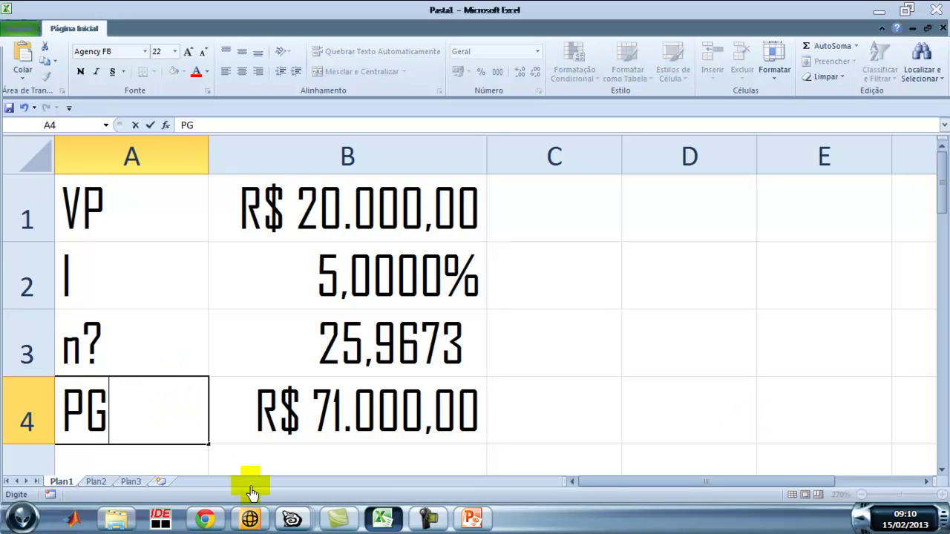
pyautogui.write('TO:')
pyautogui.press('BackSpace')
pyautogui.write('?')
pyautogui.press('Return')
pyautogui.press('Up')
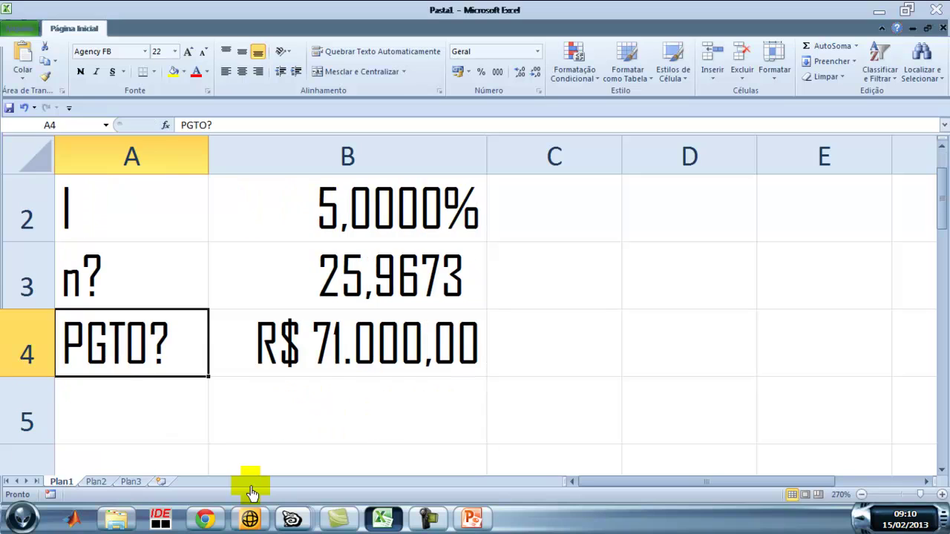
pyautogui.press('Right')
pyautogui.press('Delete')
pyautogui.scroll(1, 250, 490)
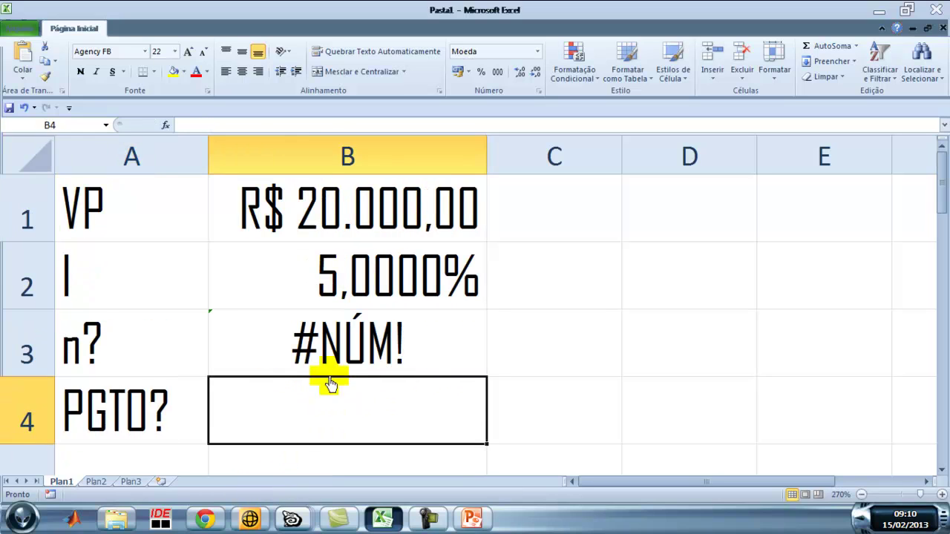
# Replace the number of periods formula in cell B3 with the value 120.
pyautogui.click(333, 370)
pyautogui.write('1000')
pyautogui.press('BackSpace')
pyautogui.press('BackSpace')
pyautogui.press('BackSpace')
pyautogui.write('20')
pyautogui.press('Return')
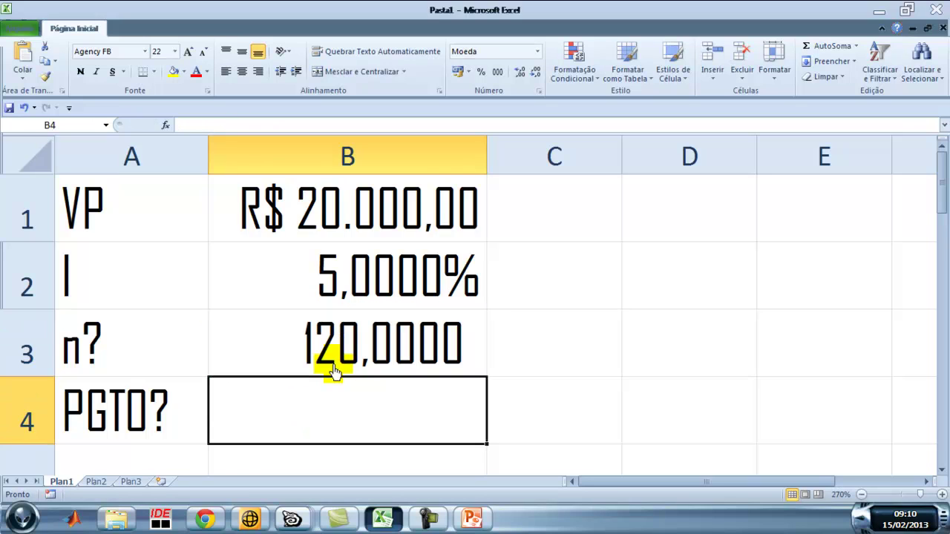
# Set the present value in cell B1 to 350000 and widen column B to fit it.
pyautogui.click(353, 217)
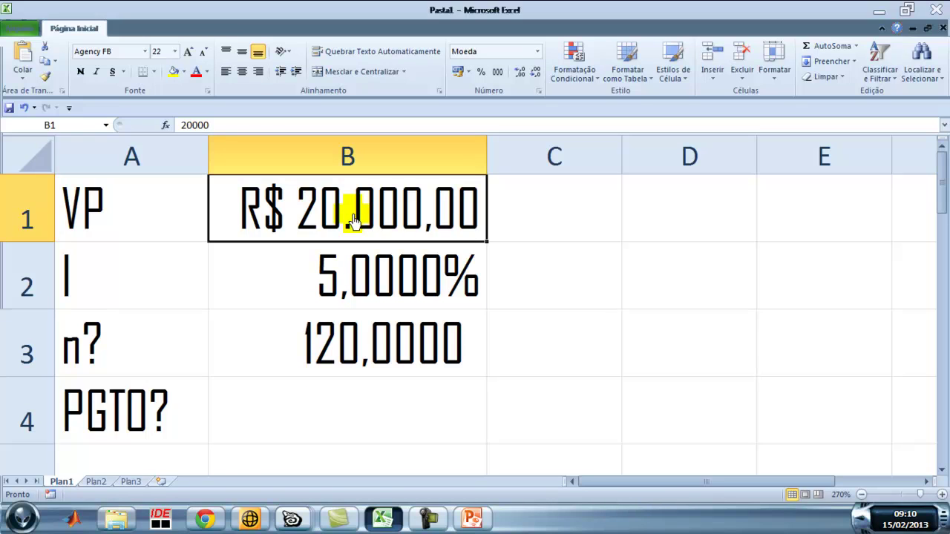
pyautogui.write('350000')
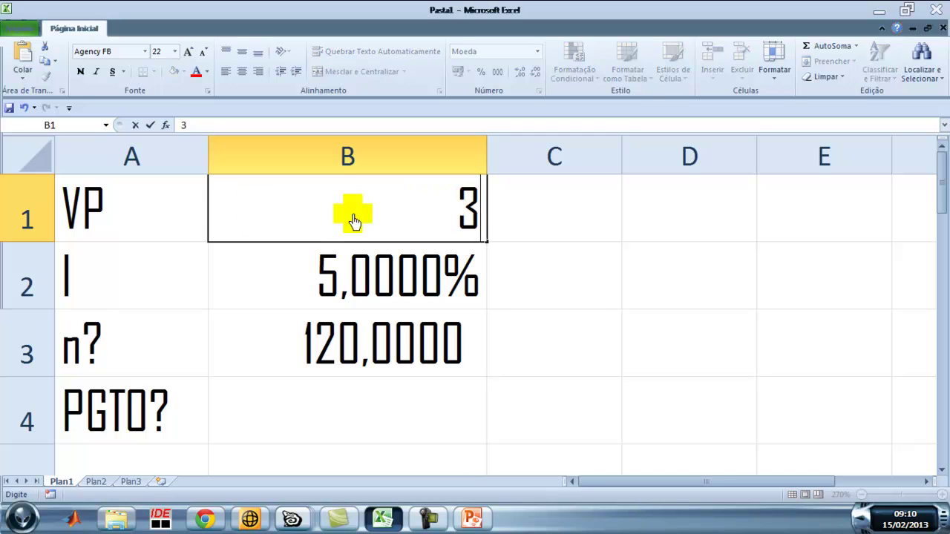
pyautogui.press('Return')
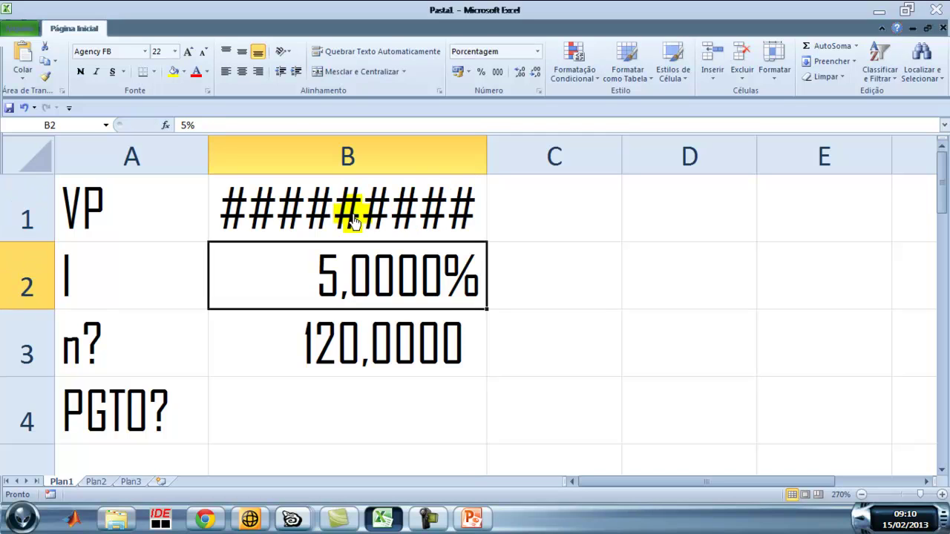
pyautogui.click(354, 216)
pyautogui.moveTo(486, 157); pyautogui.dragTo(509, 163)
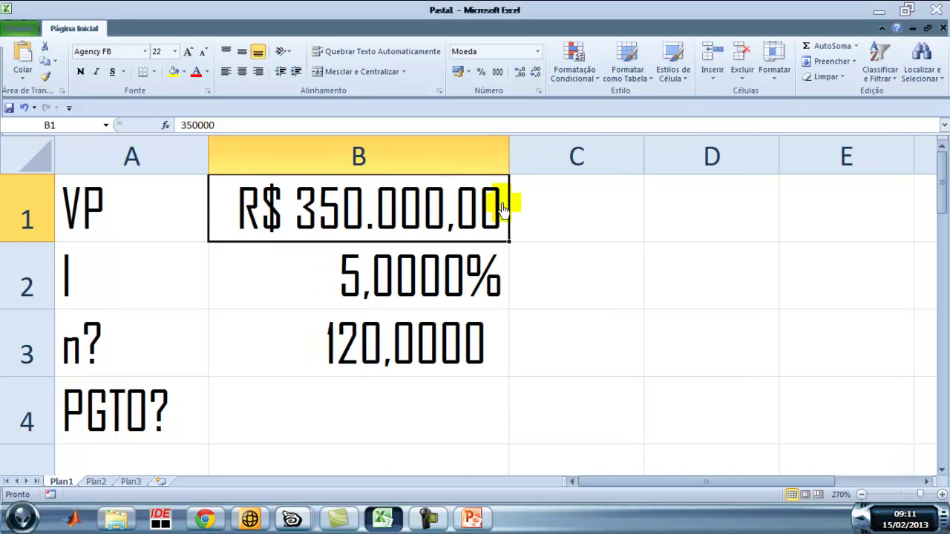
# Format the number of periods in cell B3 to have no decimal places.
pyautogui.click(371, 386)
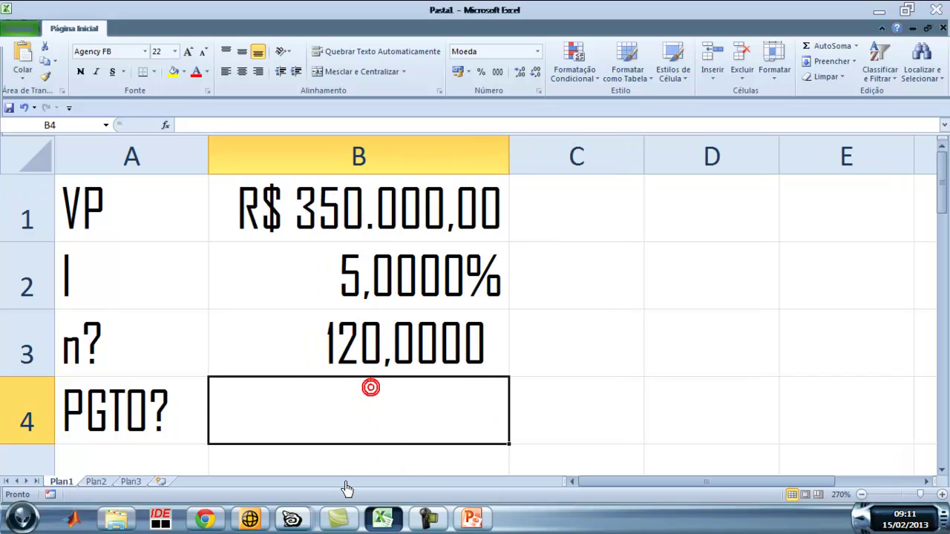
pyautogui.click(358, 340)
pyautogui.click(521, 73)
pyautogui.click(521, 73)
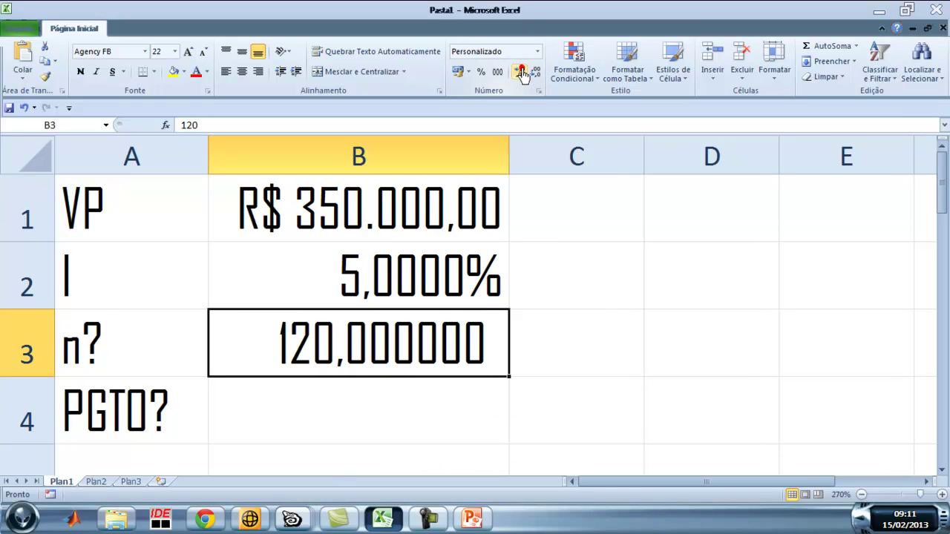
pyautogui.click(536, 73)
pyautogui.click(536, 73)
pyautogui.click(536, 73)
pyautogui.click(536, 72)
pyautogui.click(536, 73)
pyautogui.click(536, 73)
pyautogui.click(537, 75)
# Set the interest rate in cell B2 to 0,5%.
pyautogui.click(382, 439)
pyautogui.click(359, 296)
pyautogui.click(368, 342)
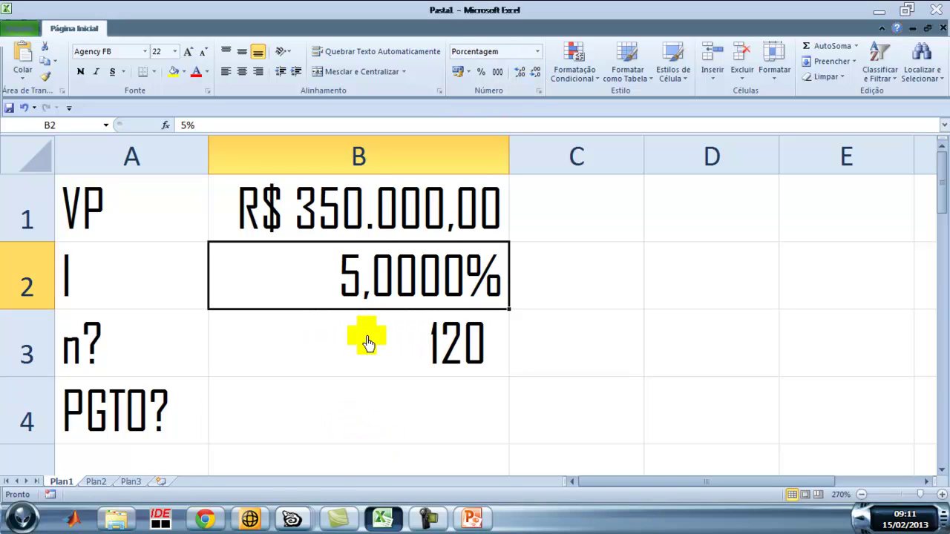
pyautogui.write('0,5')
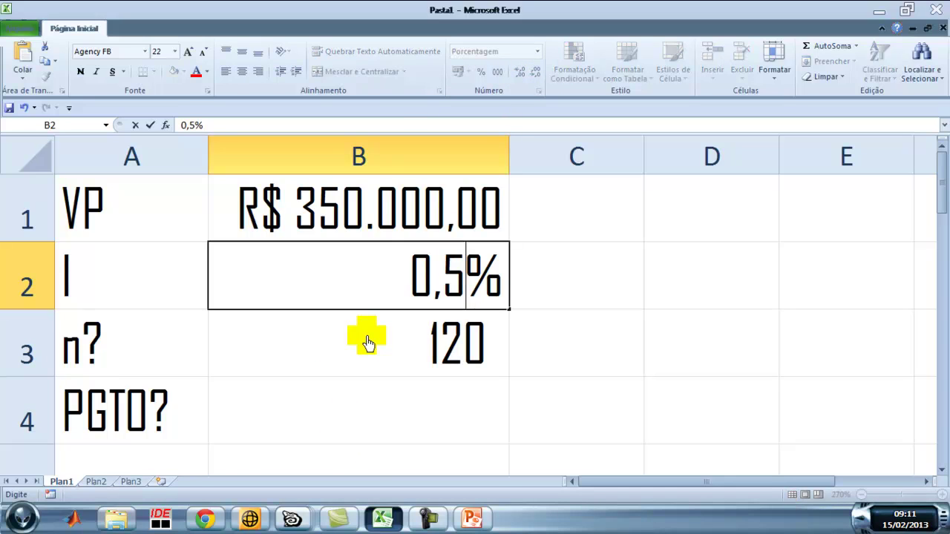
pyautogui.press('Return')
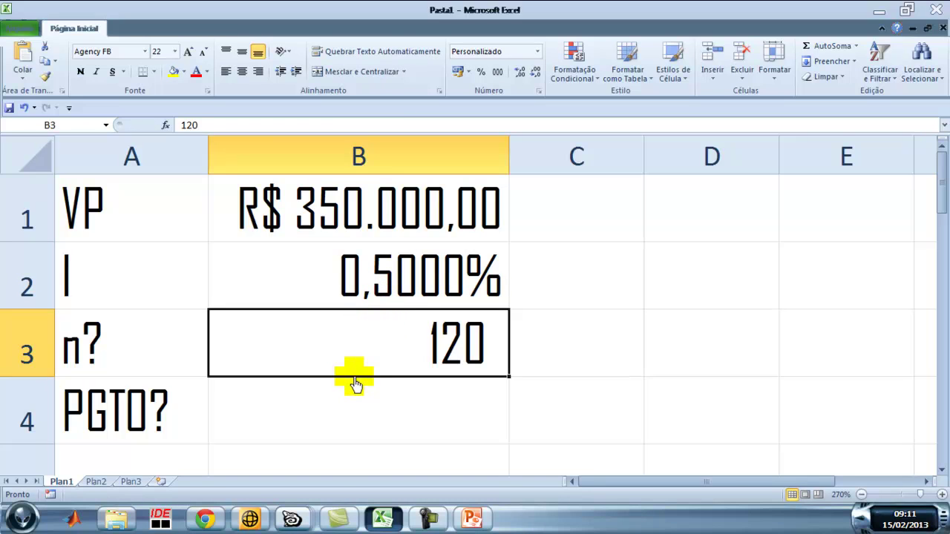
# Calculate the payment in cell B4 with the formula =PGTO(B2;B3;B1).
pyautogui.click(340, 417)
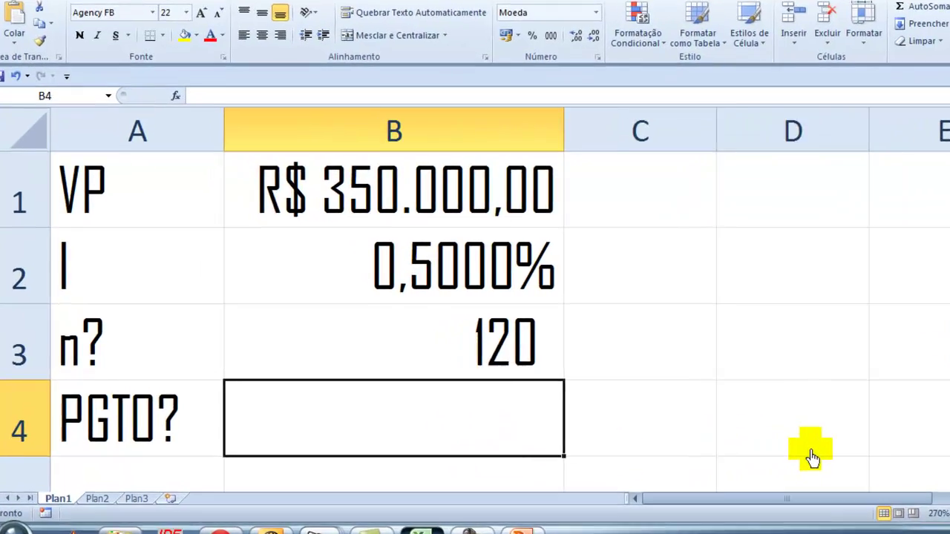
pyautogui.write('=PGT')
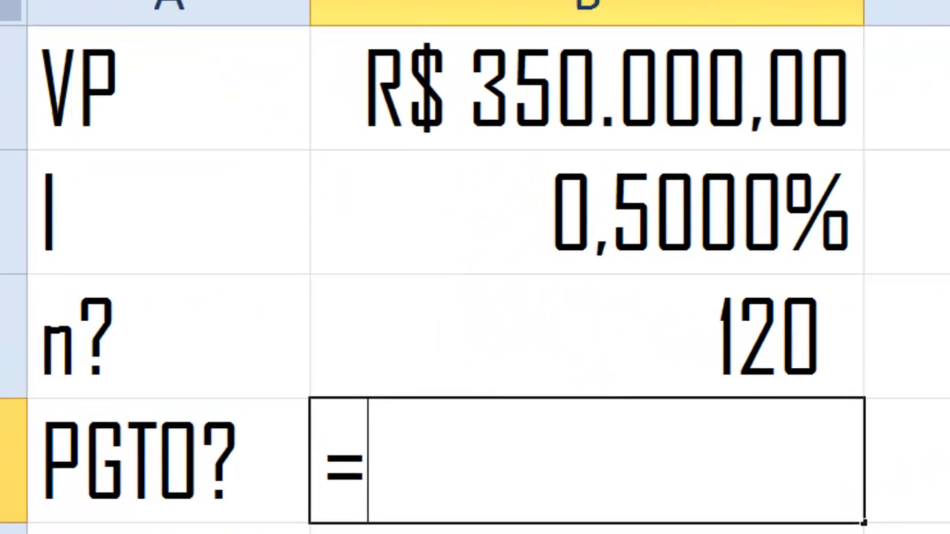
pyautogui.write('O(')
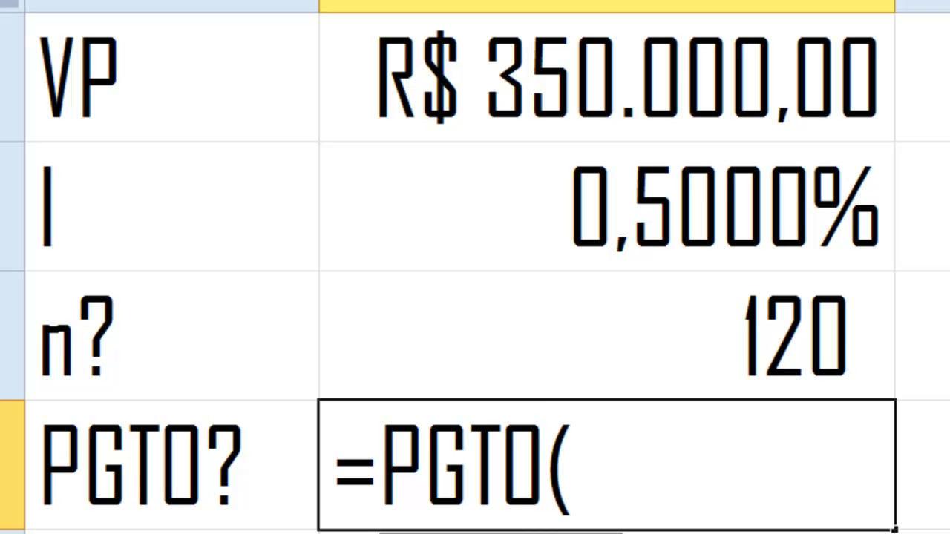
pyautogui.click(735, 239)
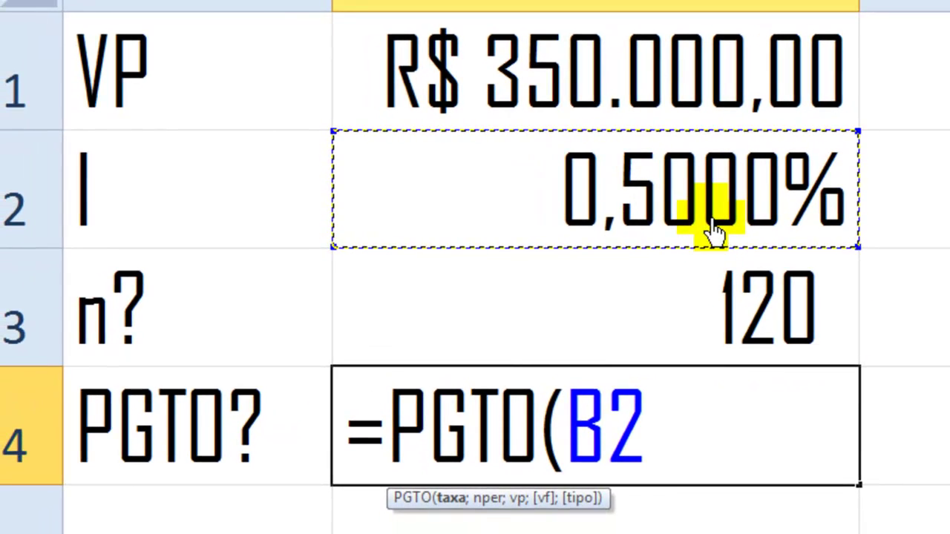
pyautogui.write(';')
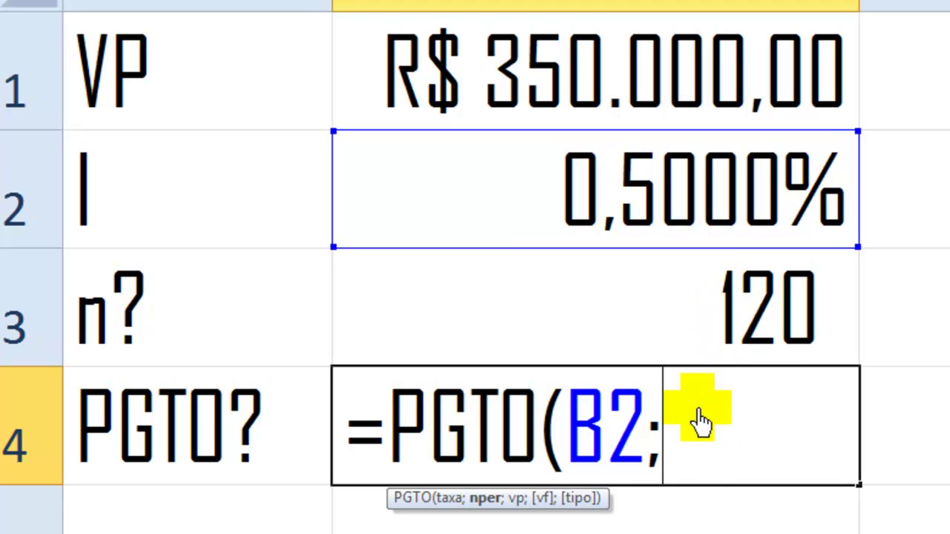
pyautogui.click(723, 318)
pyautogui.write(';')
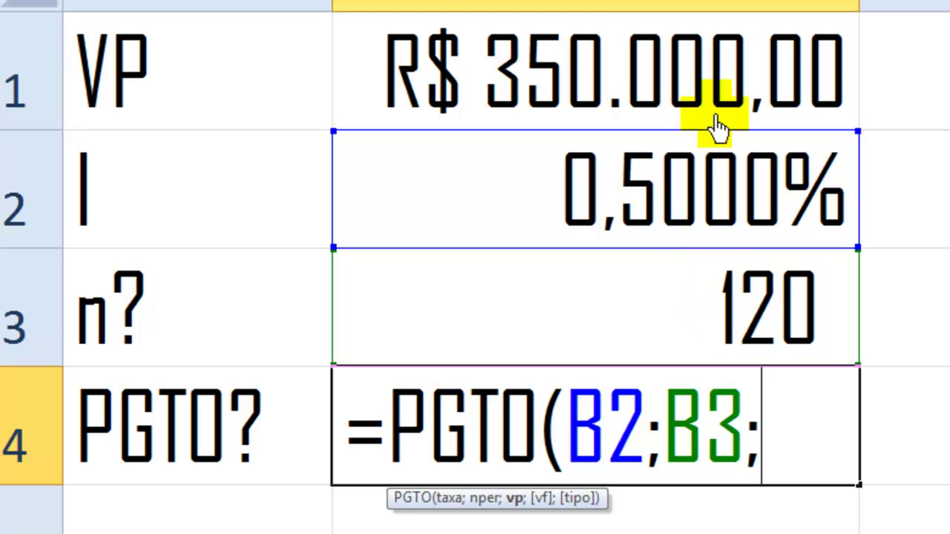
pyautogui.click(702, 96)
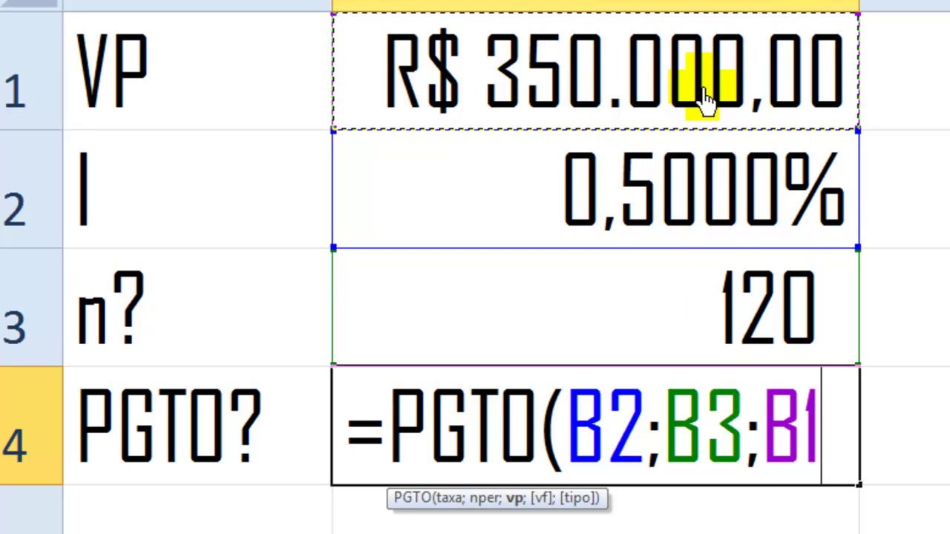
pyautogui.write(')')
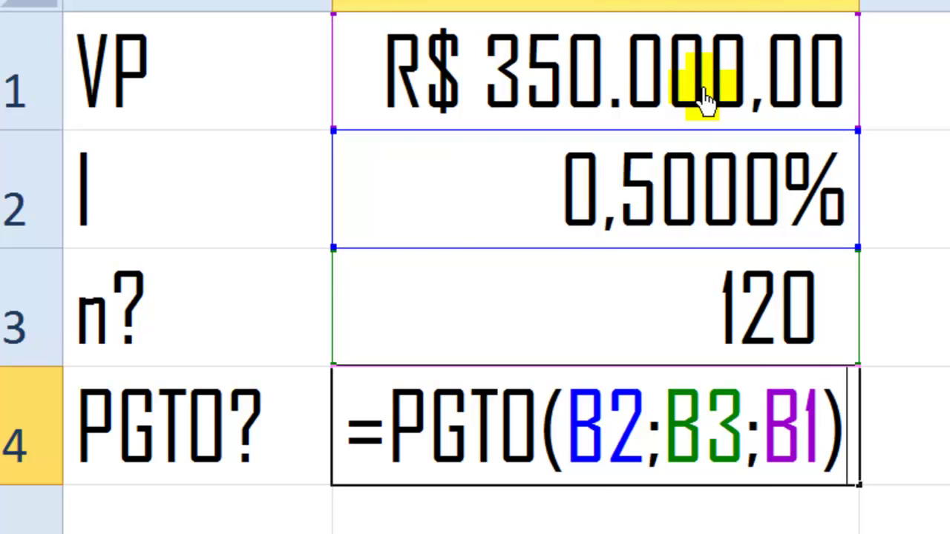
pyautogui.press('Return')
pyautogui.scroll(1, 701, 97)
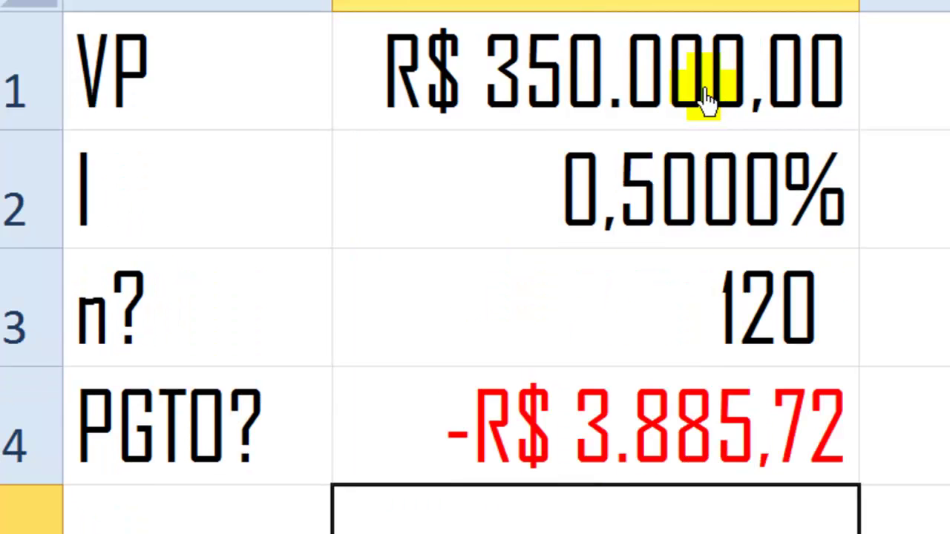
# Try the payment formula in cell B4 as =PGTO(B2;B3;B1;0;1) for beginning-of-period payments, and undo the change.
pyautogui.click(645, 438)
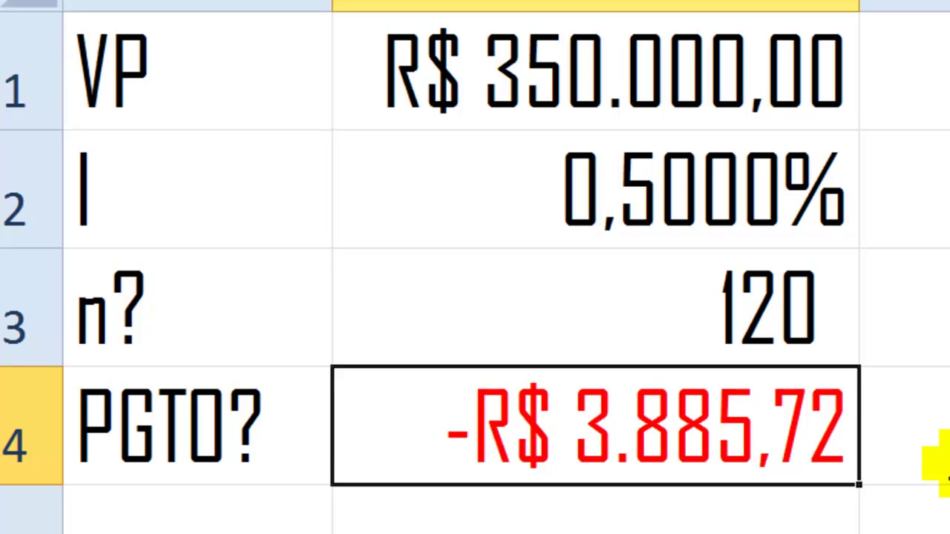
pyautogui.press('F2')
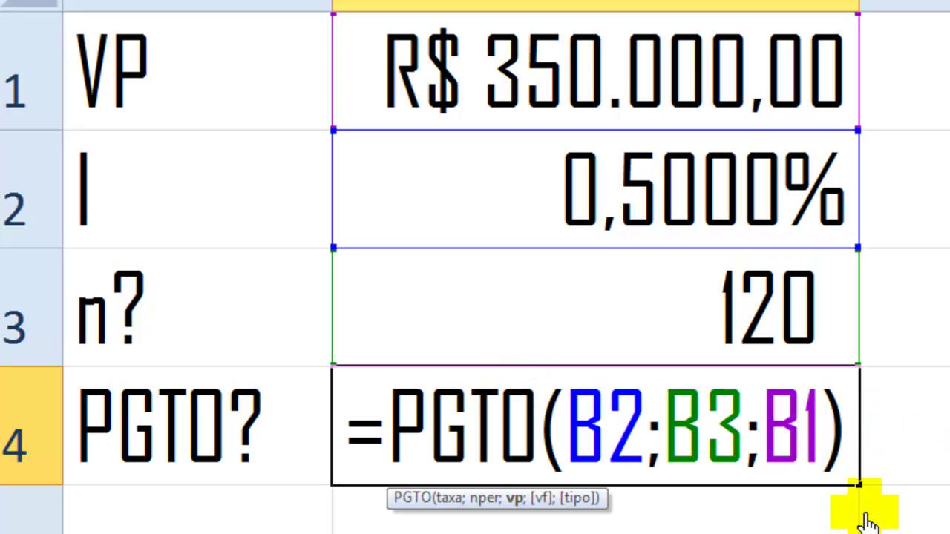
pyautogui.write(';1')
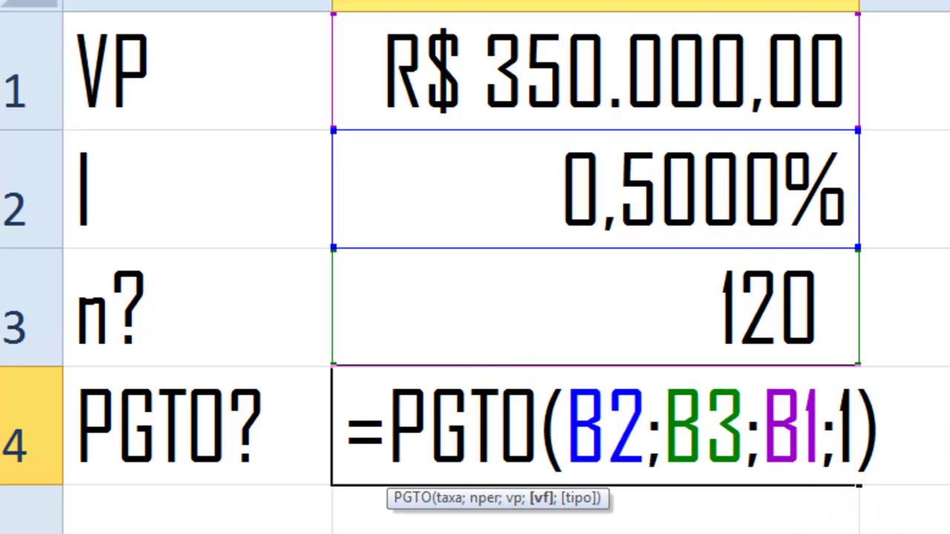
pyautogui.press('BackSpace')
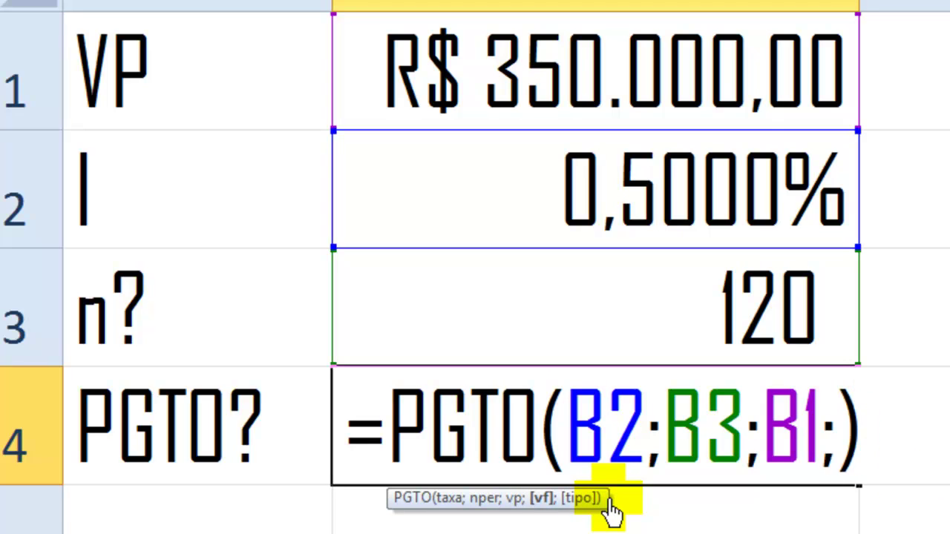
pyautogui.write('0;')
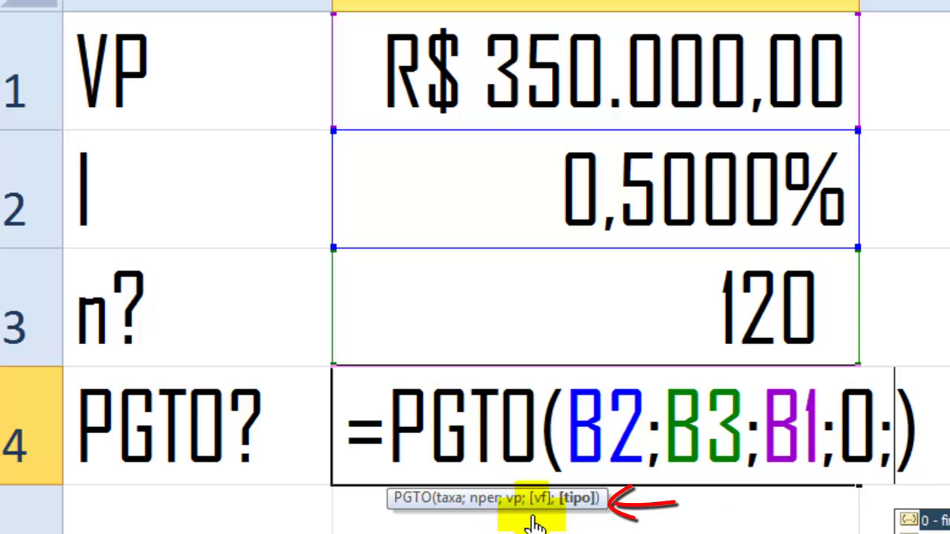
pyautogui.write('1')
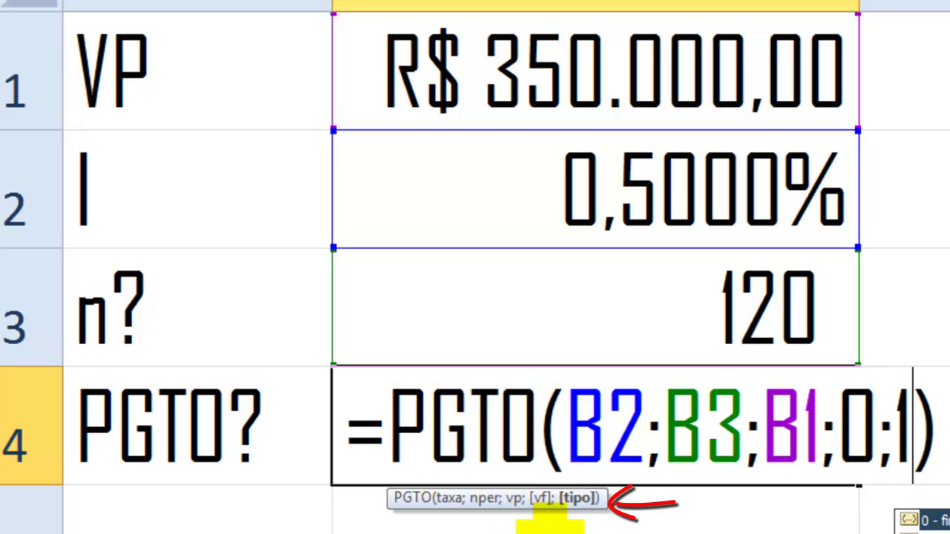
pyautogui.press('Return')
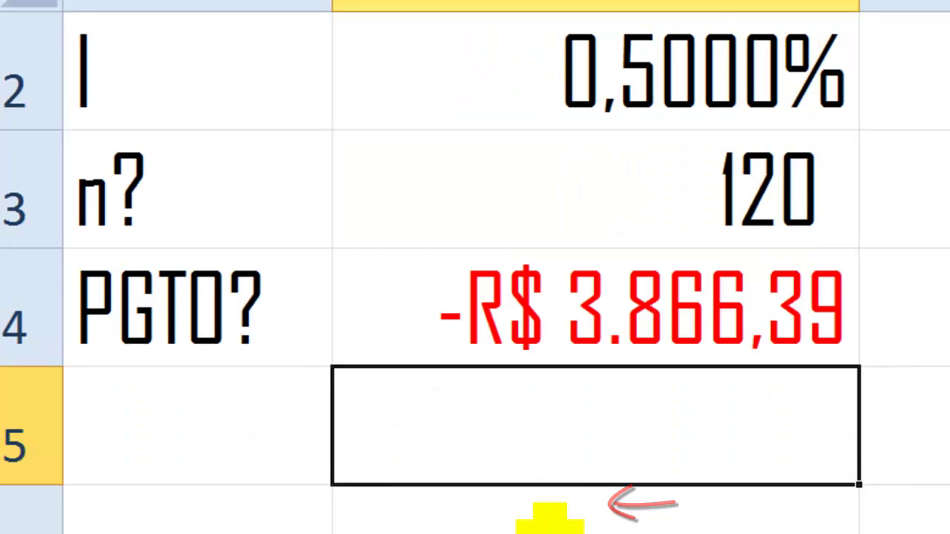
pyautogui.scroll(1, 549, 524)
pyautogui.click(653, 445)
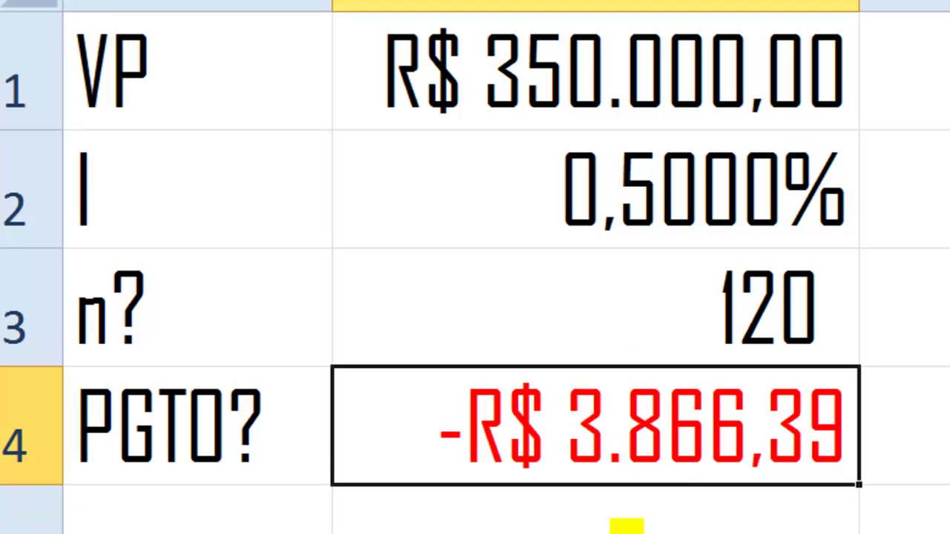
pyautogui.hotkey('ctrl', 'z')
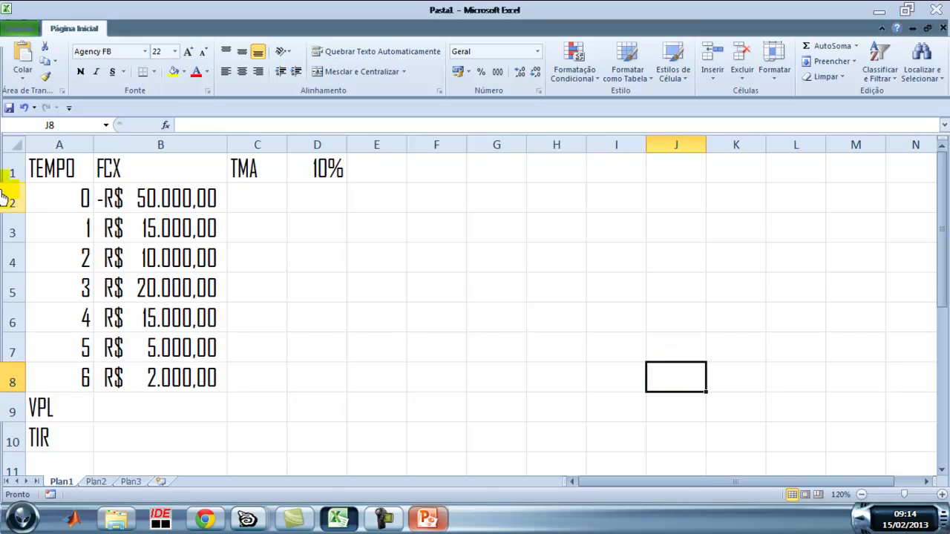
# Center the TEMPO and FCX table contents in cells A1:B8.
pyautogui.moveTo(29, 169); pyautogui.dragTo(132, 377)
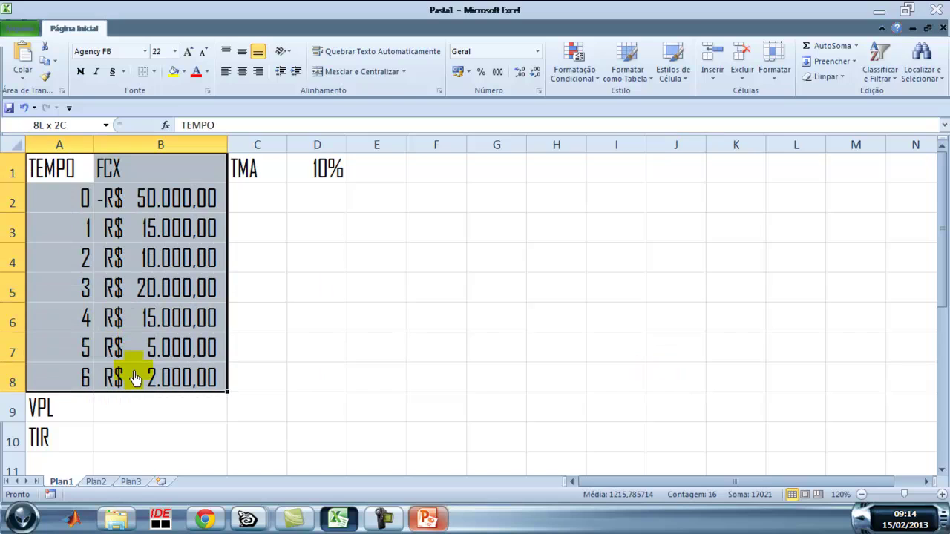
pyautogui.click(242, 71)
pyautogui.click(70, 172)
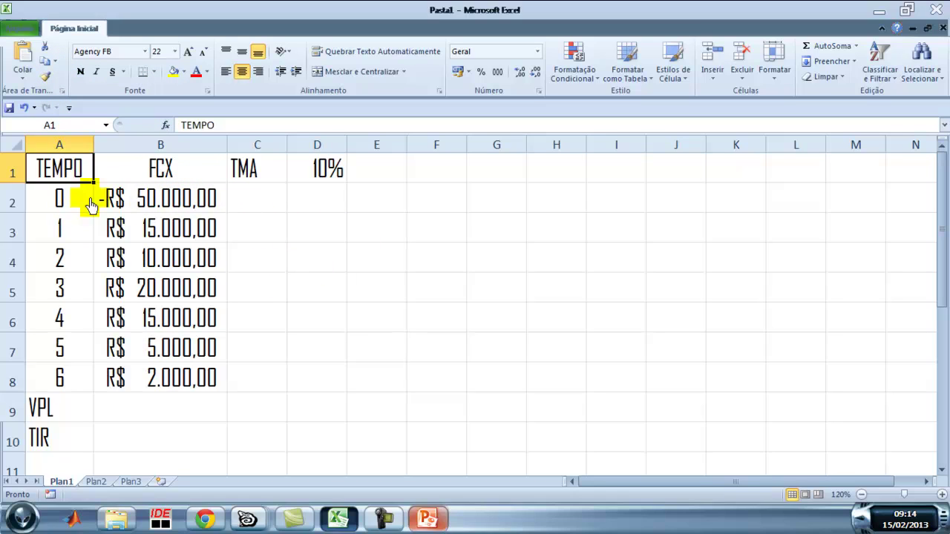
pyautogui.click(117, 204)
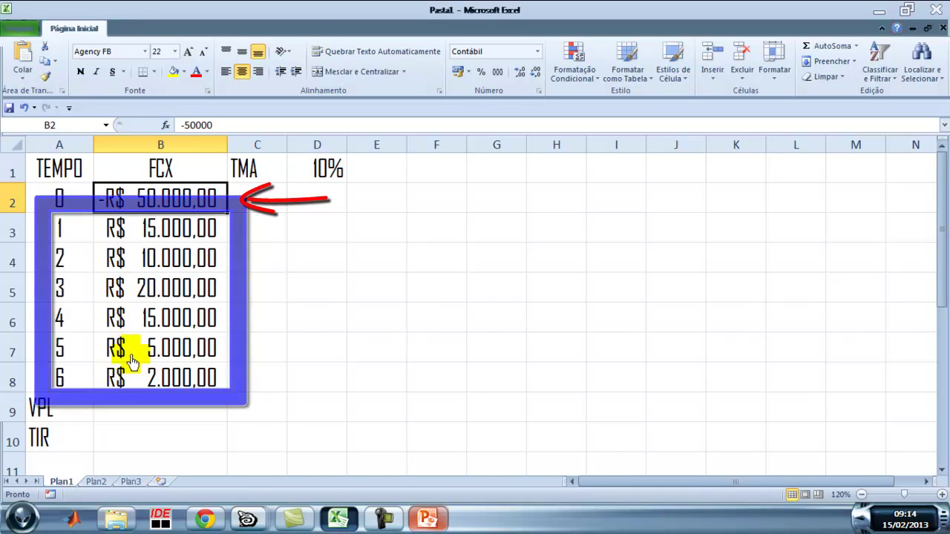
pyautogui.click(134, 377)
pyautogui.click(304, 174)
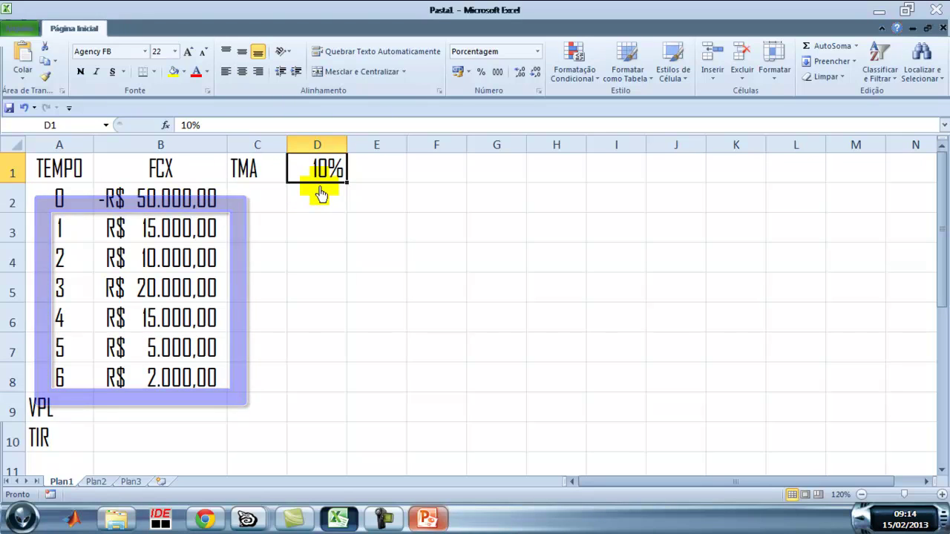
# Calculate the net present value in cell B9 from the TMA rate and the cash flows with =B2+VPL(D1;B3:B8).
pyautogui.click(171, 402)
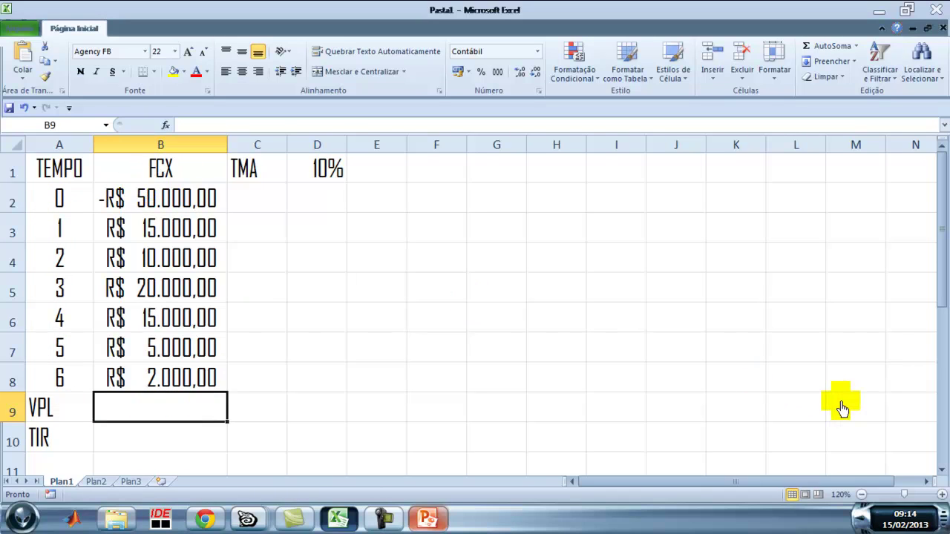
pyautogui.write('=')
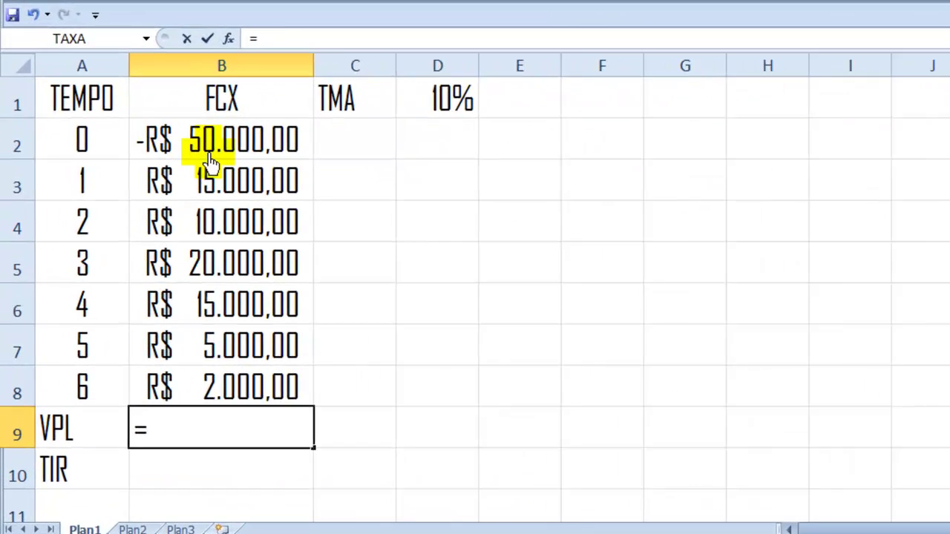
pyautogui.click(136, 199)
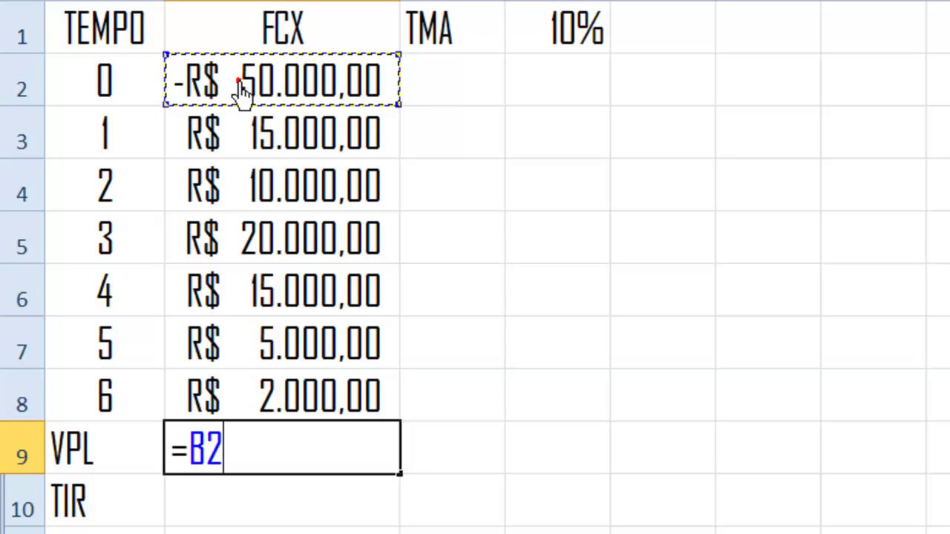
pyautogui.write('+')
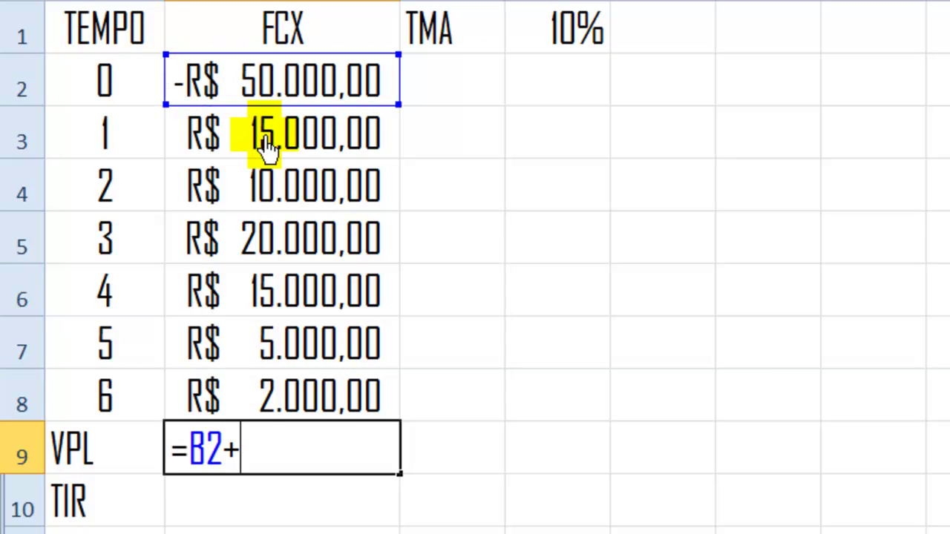
pyautogui.write('VPL(')
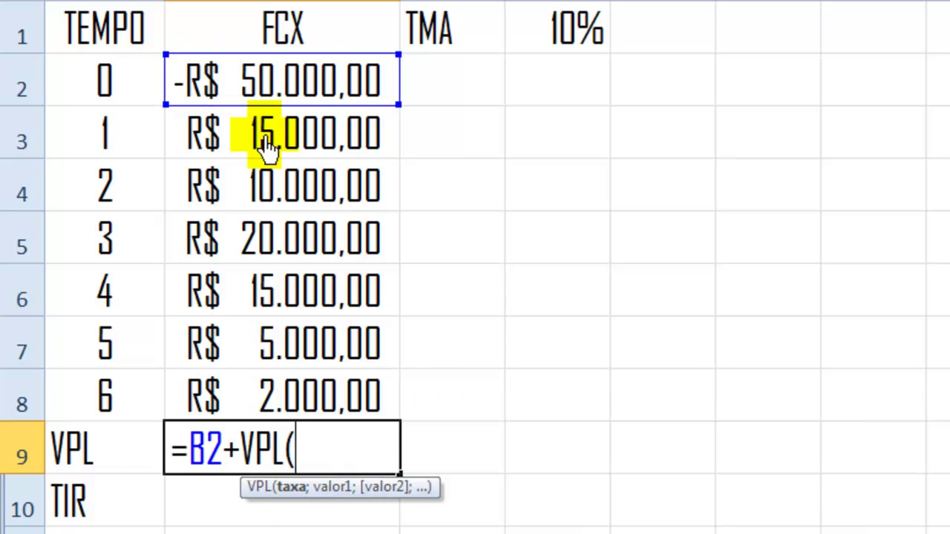
pyautogui.click(555, 46)
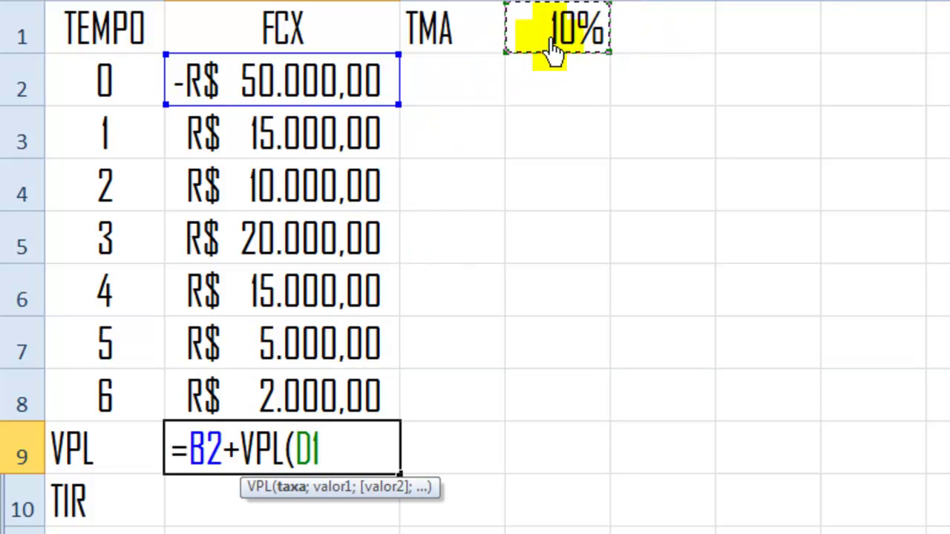
pyautogui.write(';')
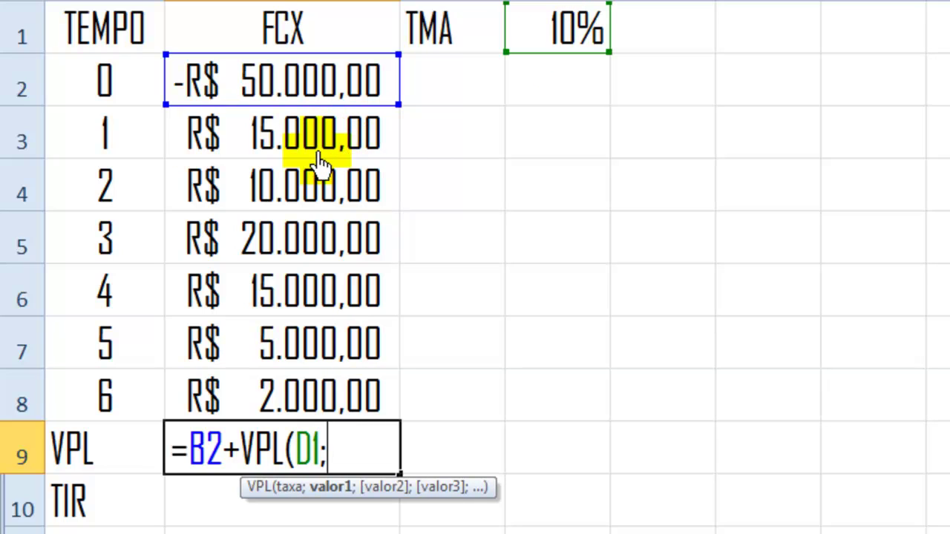
pyautogui.moveTo(318, 164); pyautogui.dragTo(321, 392)
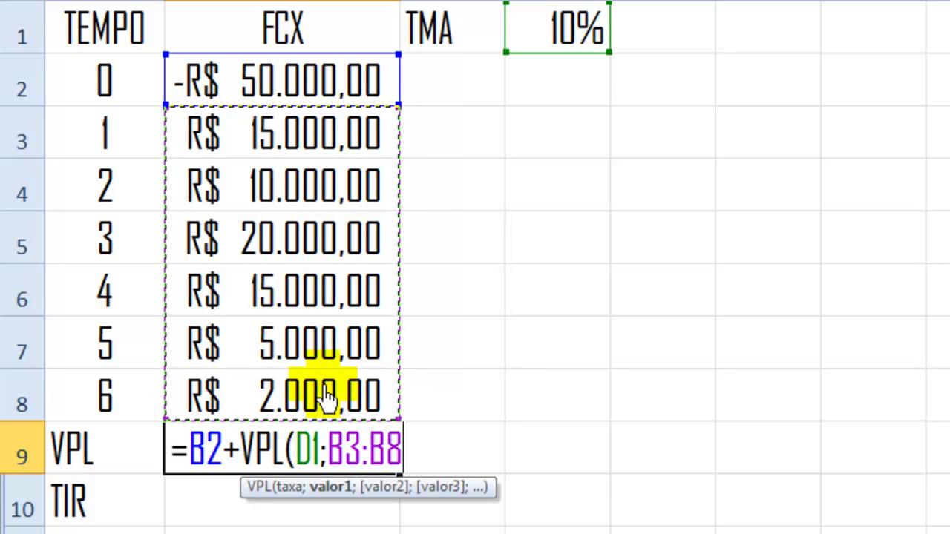
pyautogui.press('Return')
pyautogui.press('Return')
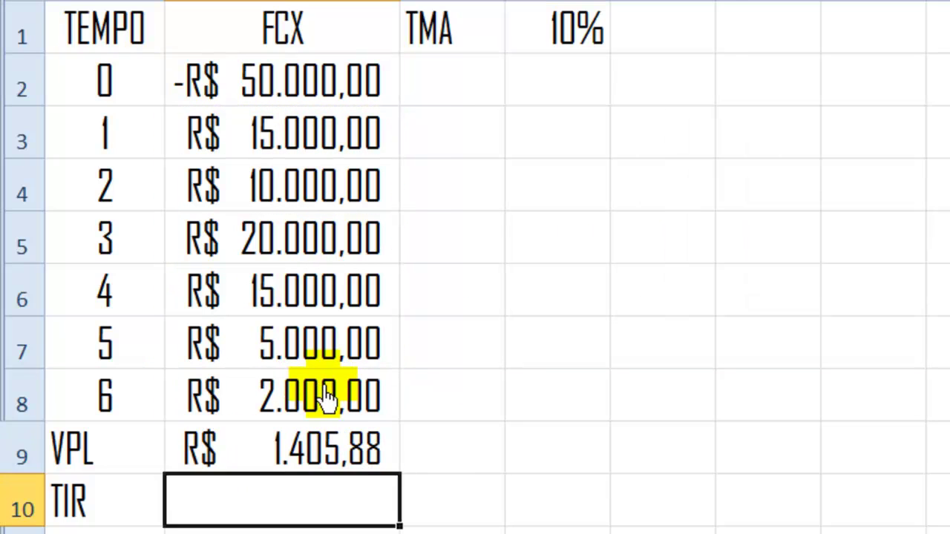
pyautogui.click(286, 464)
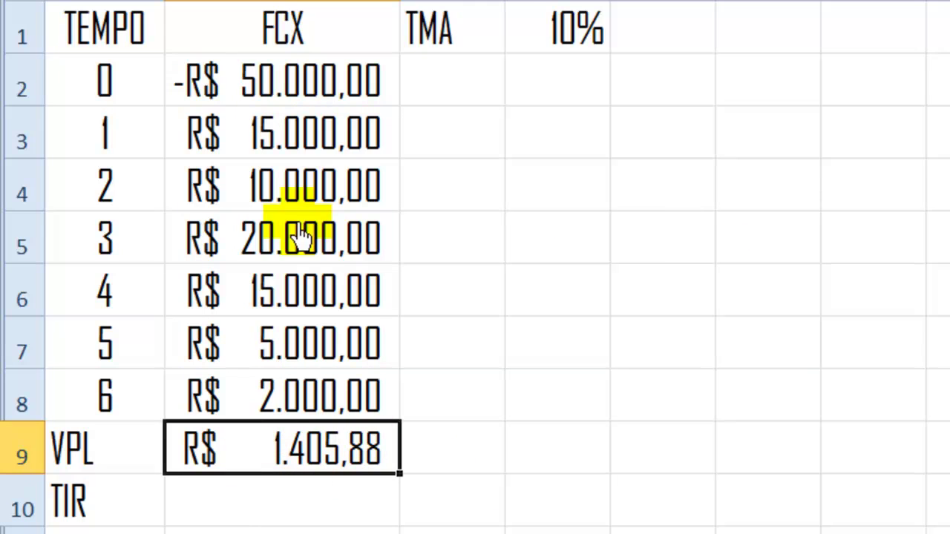
# Calculate the internal rate of return of the cash flows in cell B10 with the formula =TIR(B2:B8).
pyautogui.click(268, 506)
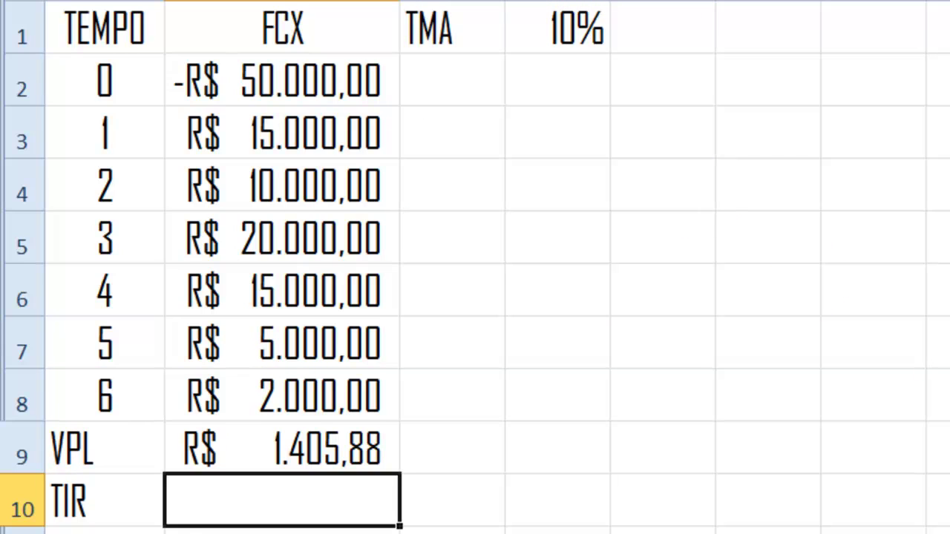
pyautogui.write('=TIR(')
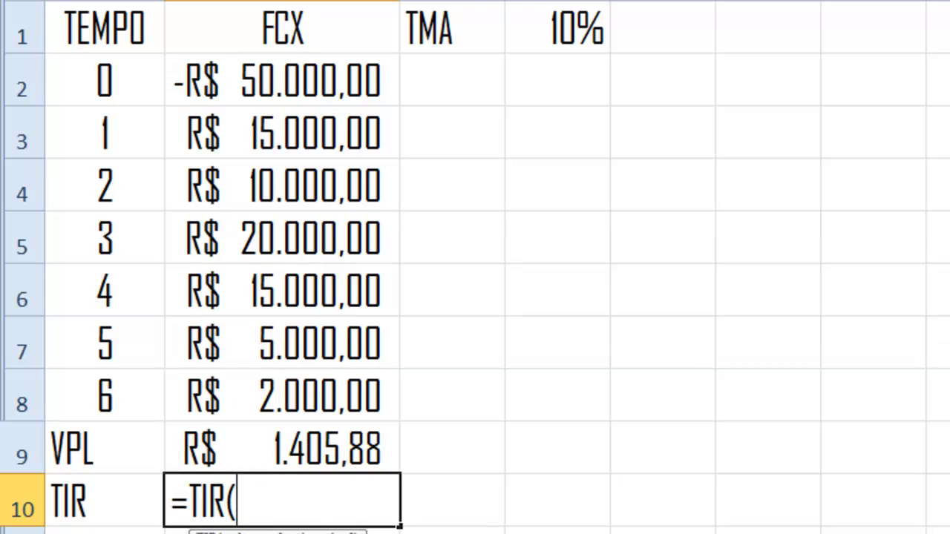
pyautogui.click(299, 84)
pyautogui.moveTo(299, 83); pyautogui.dragTo(264, 400)
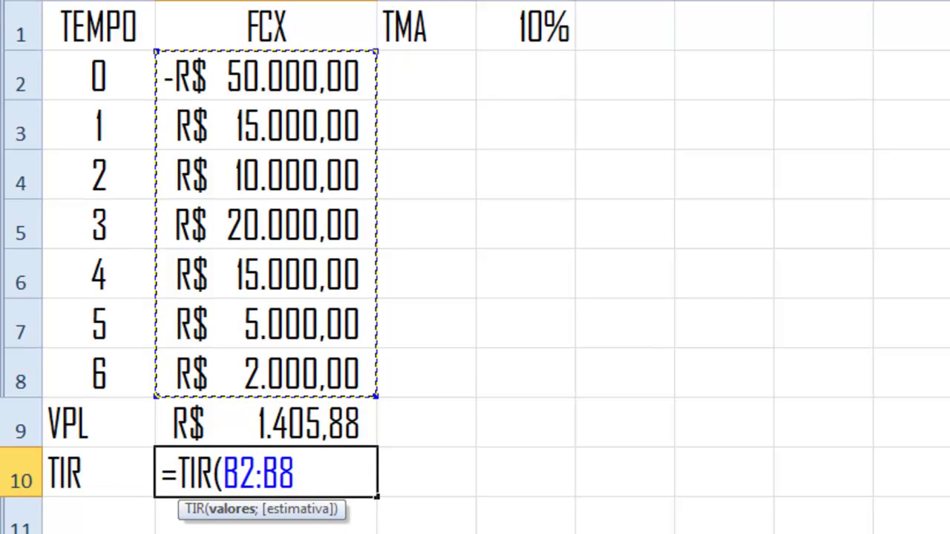
pyautogui.write(')')
pyautogui.press('Return')
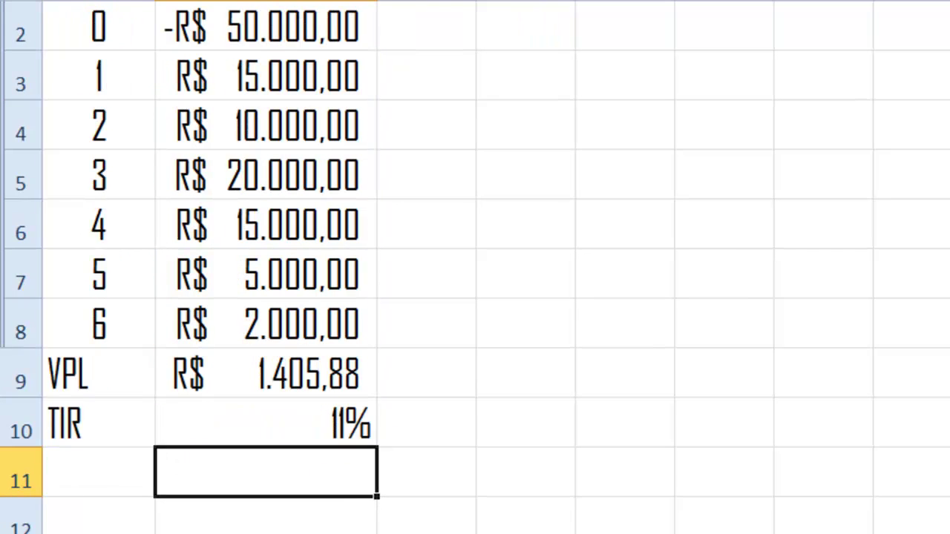
# Format the TIR percentage in cell B10 to show four decimal places.
pyautogui.click(319, 423)
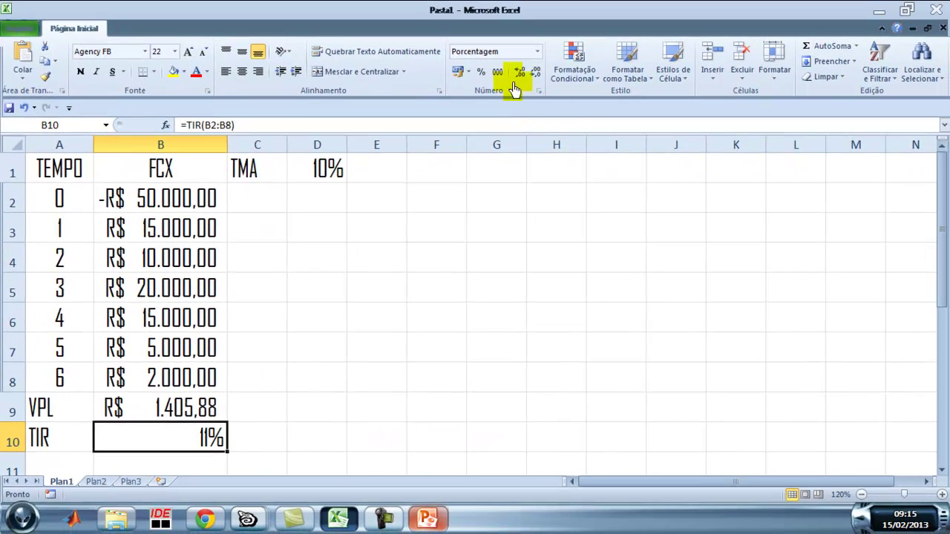
pyautogui.click(531, 64)
pyautogui.click(531, 64)
pyautogui.click(532, 64)
pyautogui.click(531, 63)
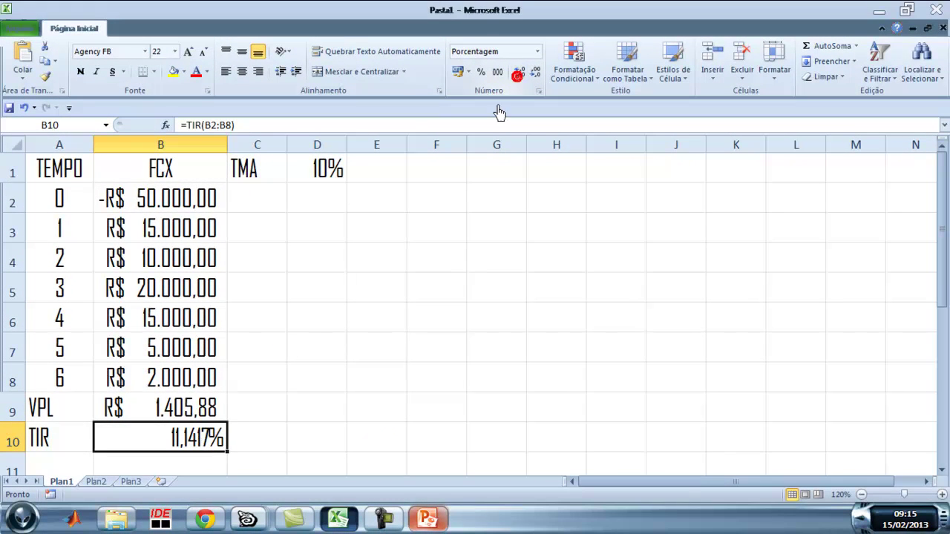